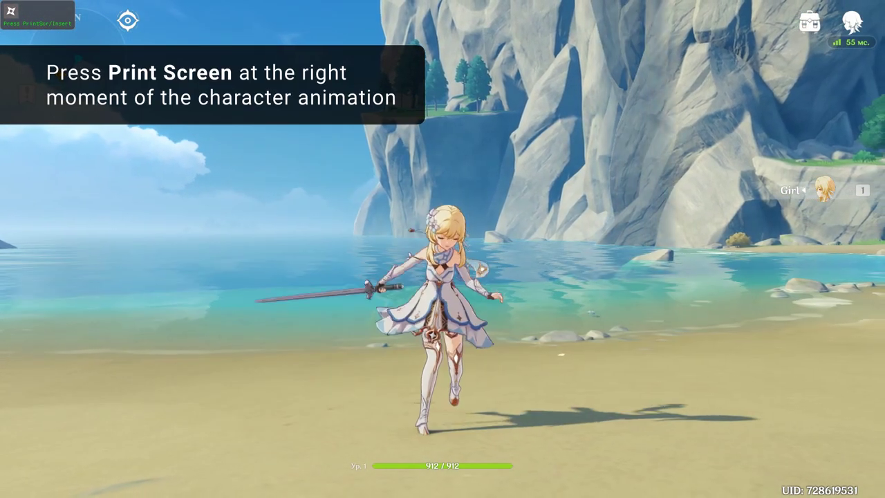
# Rip the current Genshin Impact frame with Ninja Ripper and open the GenshinImpact.exe_8884 rip folder
pyautogui.press('Print')
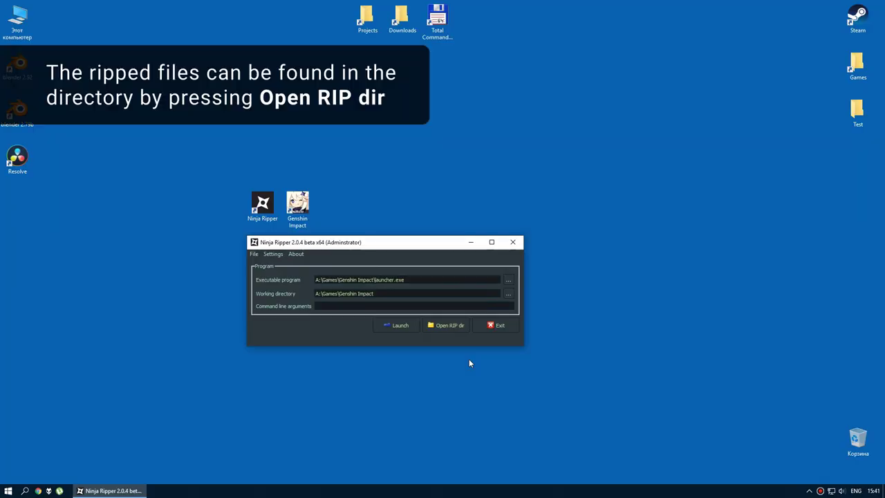
pyautogui.click(446, 325)
pyautogui.doubleClick(405, 295)
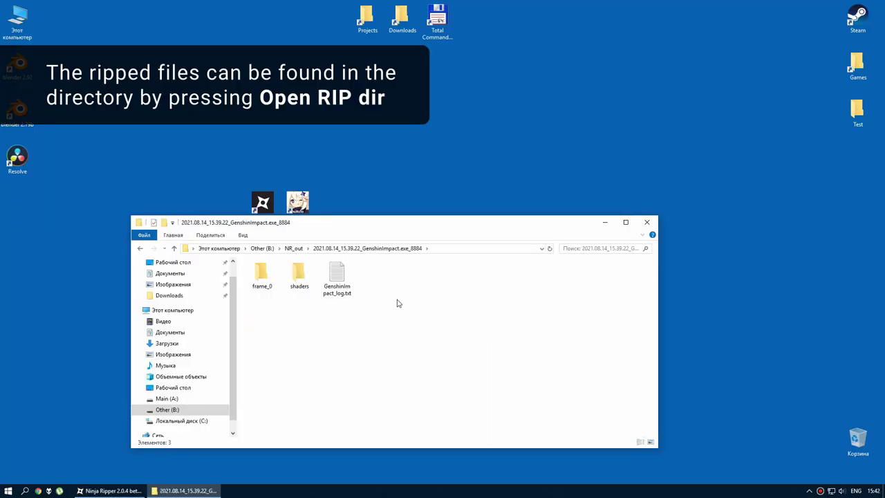
# Browse the ripped meshes in frame_0, then return to the rip folder
pyautogui.doubleClick(260, 282)
pyautogui.scroll(-5, 479, 293)
pyautogui.scroll(-5, 480, 293)
pyautogui.scroll(-5, 481, 294)
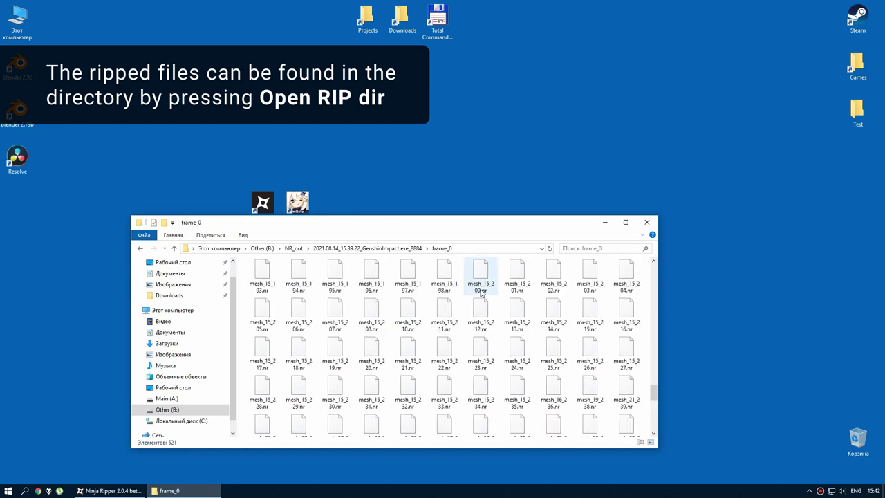
pyautogui.scroll(-10, 481, 293)
pyautogui.click(407, 248)
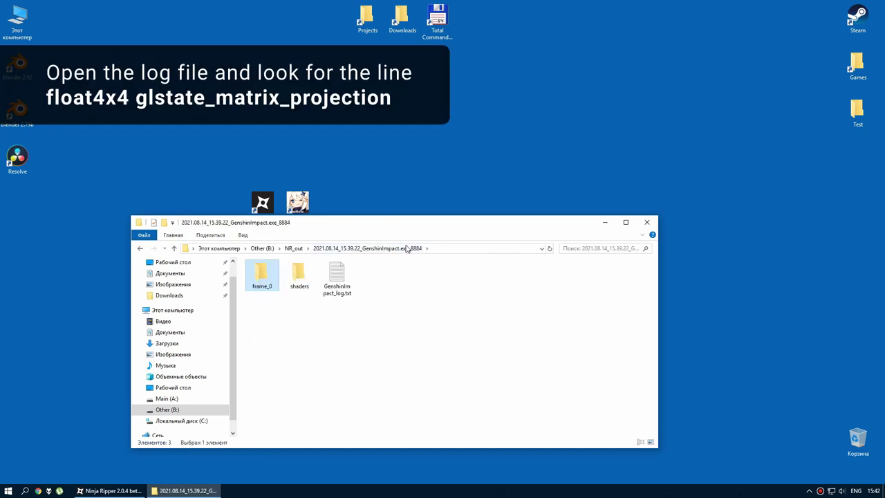
# Open GenshinImpact_log.txt in Notepad++ and find the 'proj' matrix line
pyautogui.rightClick(347, 278)
pyautogui.click(325, 311)
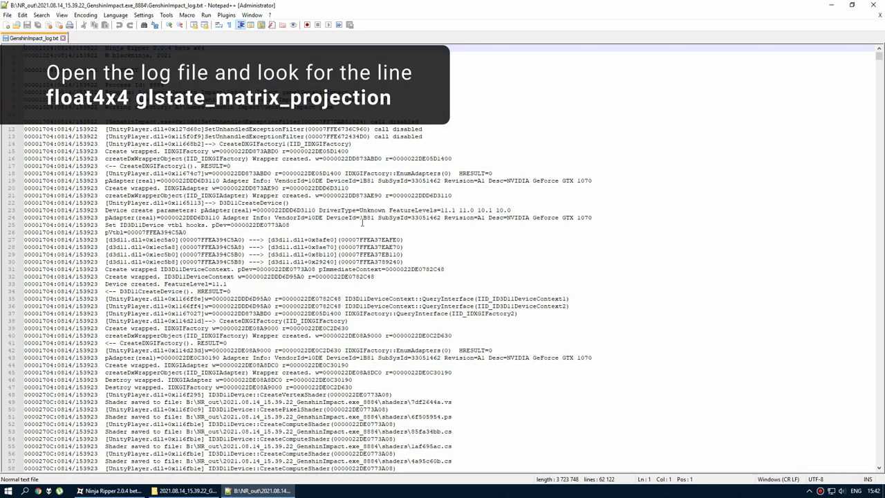
pyautogui.hotkey('ctrl', 'f')
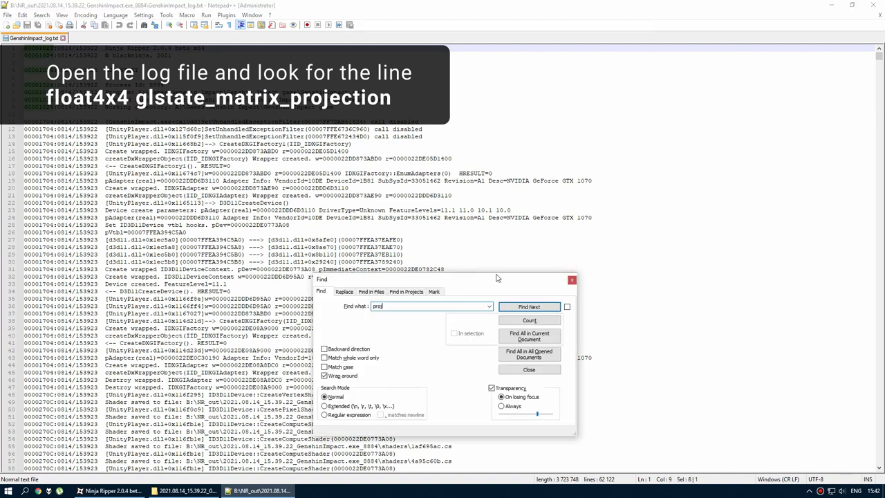
pyautogui.click(515, 307)
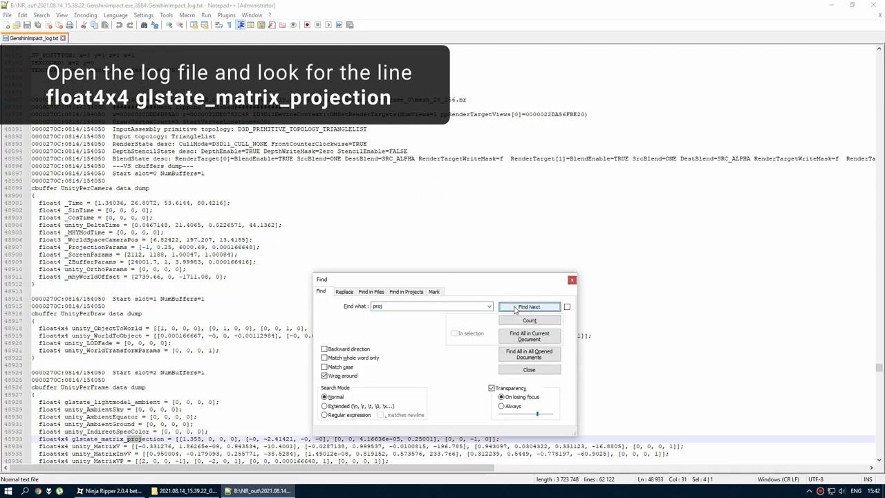
pyautogui.press('Escape')
# Select and copy the glstate_matrix_projection matrix value
pyautogui.scroll(-4, 206, 359)
pyautogui.click(174, 350)
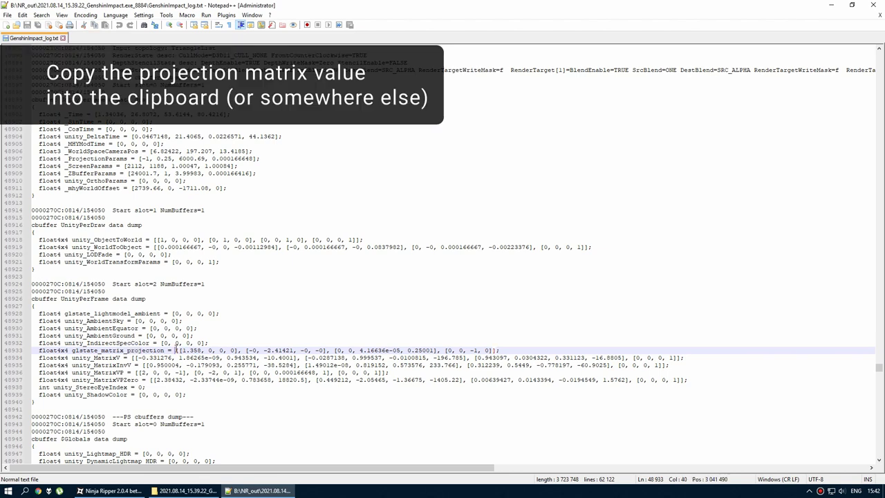
pyautogui.rightClick(492, 351)
pyautogui.click(515, 172)
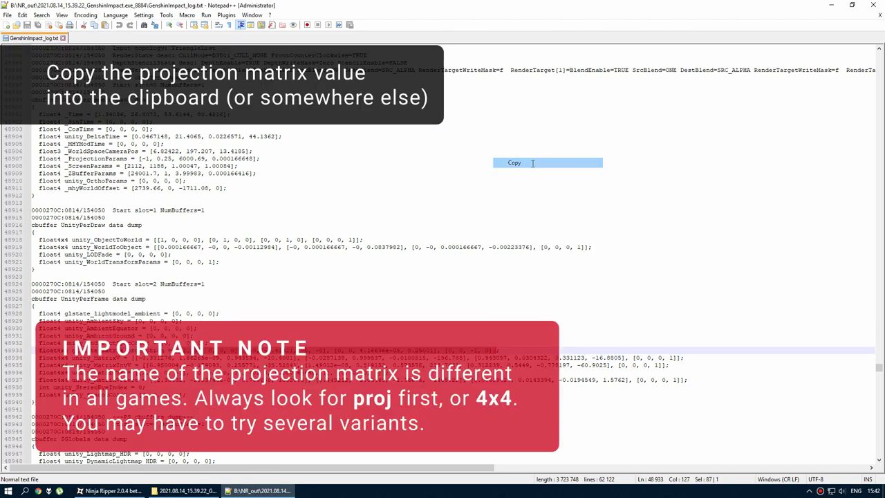
pyautogui.click(387, 239)
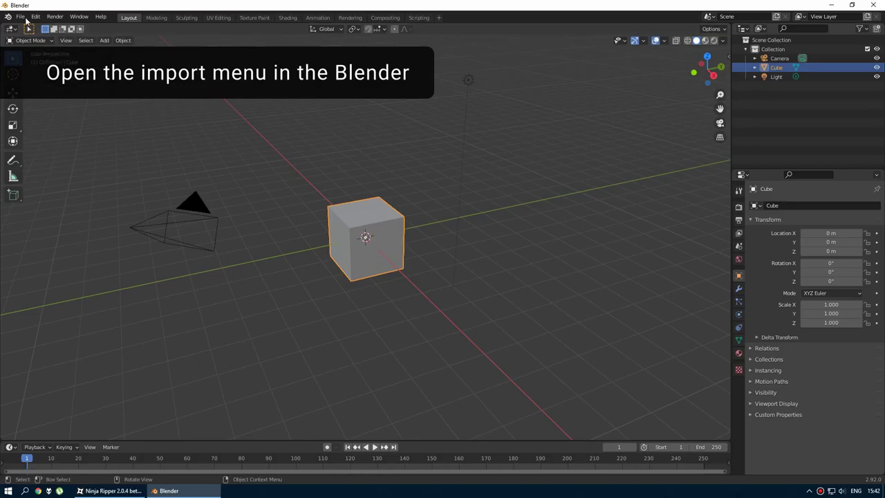
# Start the Ninja Ripper import and navigate to the GenshinImpact.exe_8884 frame_0 folder
pyautogui.click(21, 17)
pyautogui.click(166, 233)
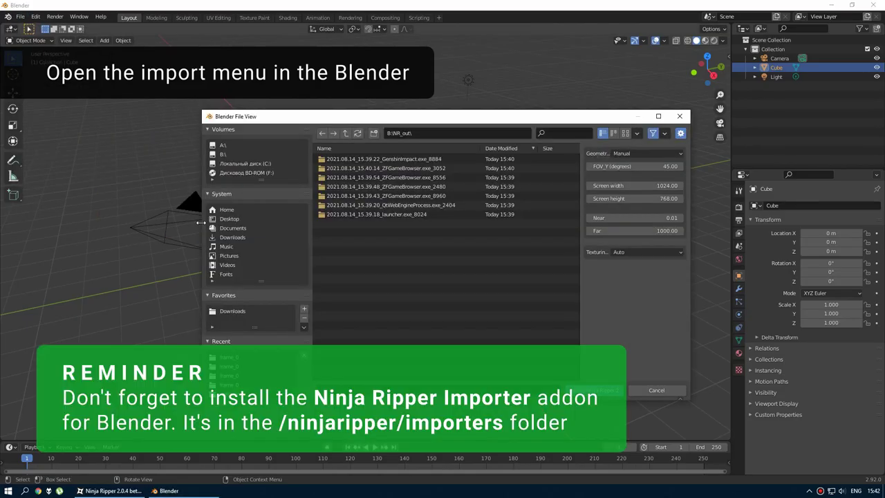
pyautogui.doubleClick(408, 159)
pyautogui.doubleClick(353, 164)
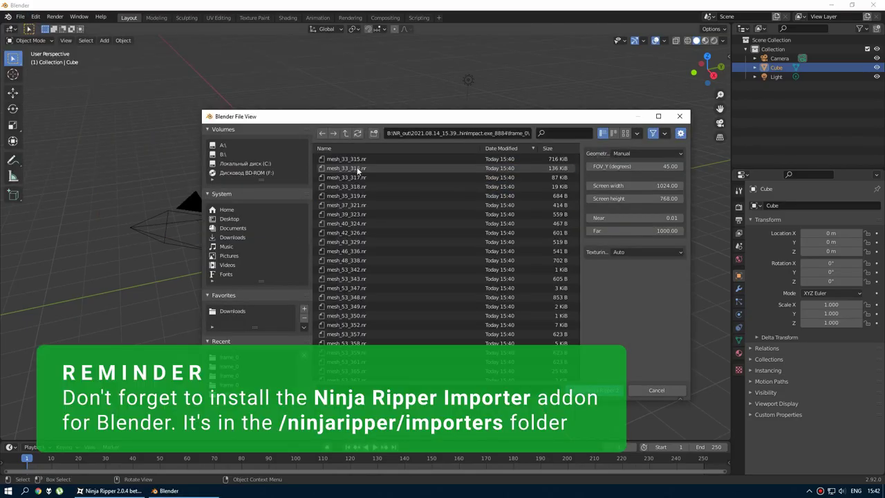
# Set geometry to Matrix and import all frame_0 mesh files
pyautogui.click(632, 175)
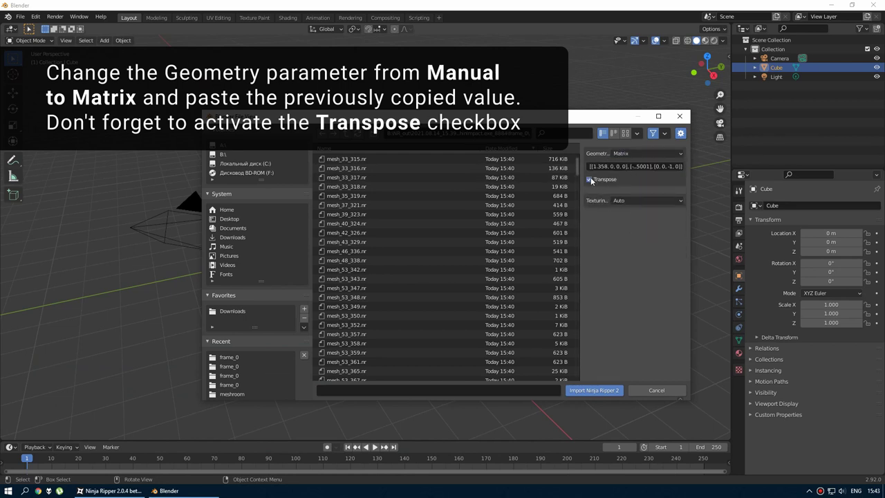
pyautogui.click(361, 180)
pyautogui.press('a')
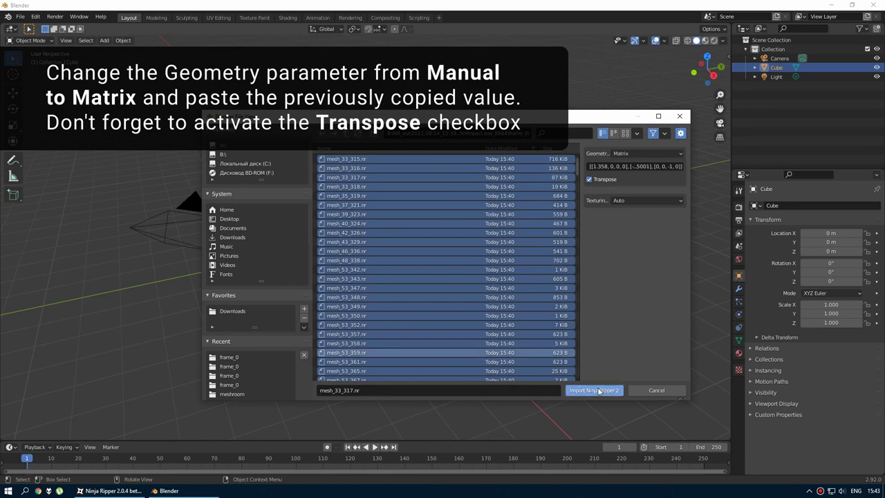
pyautogui.click(599, 390)
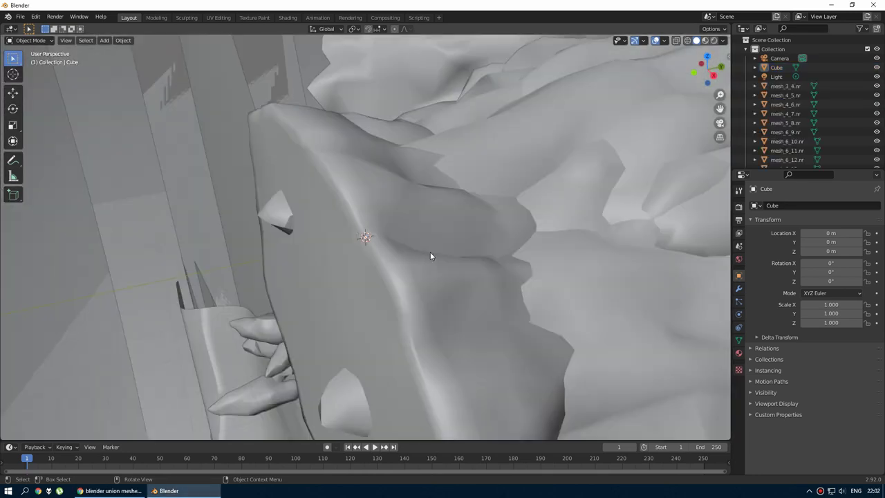
# Switch to wireframe and the right side view, then zoom to a piece of the character mesh
pyautogui.scroll(-5, 430, 256)
pyautogui.moveTo(430, 256)
pyautogui.mouseDown(button='middle')
pyautogui.moveTo(359, 271)
pyautogui.moveTo(329, 233)
pyautogui.moveTo(486, 292)
pyautogui.moveTo(537, 343)
pyautogui.moveTo(494, 274)
pyautogui.mouseUp(button='middle')
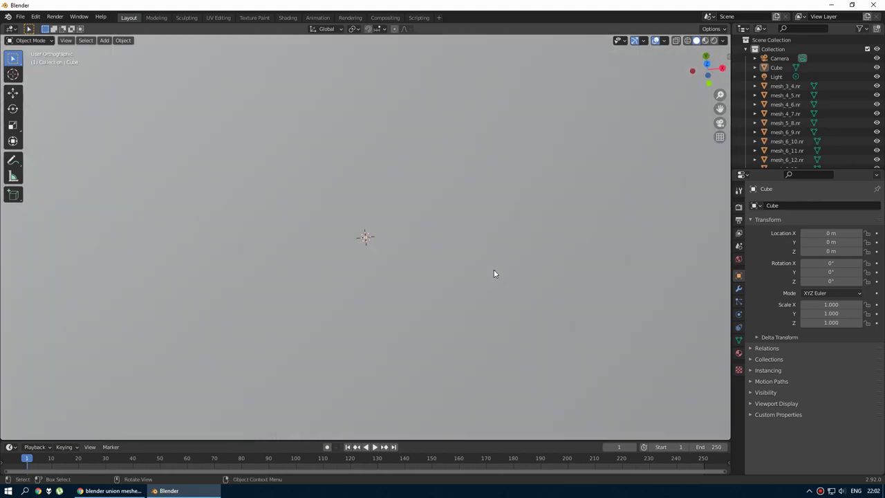
pyautogui.press('KP_1')
pyautogui.click(450, 270)
pyautogui.scroll(2, 439, 223)
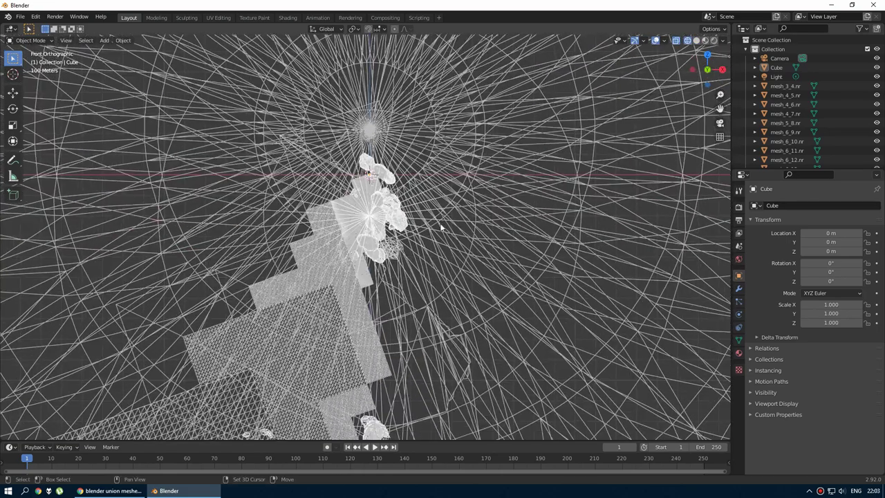
pyautogui.press('KP_3')
pyautogui.scroll(4, 440, 223)
pyautogui.scroll(1, 427, 216)
pyautogui.scroll(1, 423, 242)
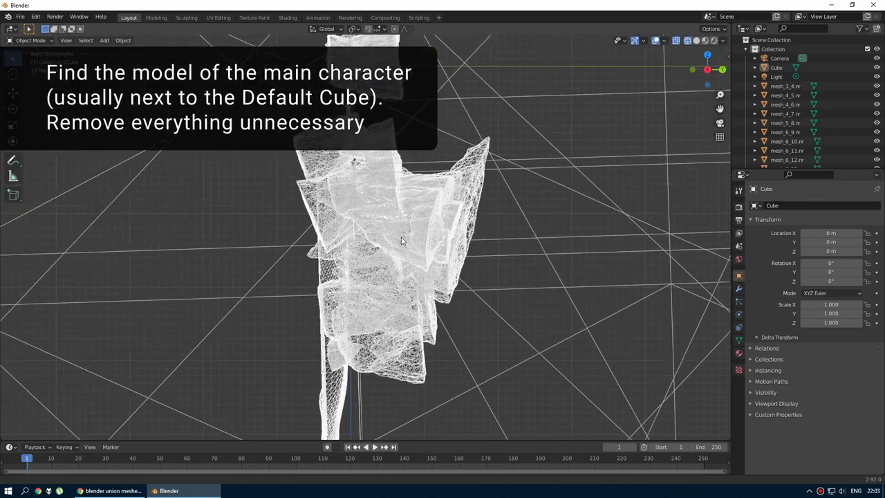
pyautogui.scroll(3, 401, 277)
pyautogui.scroll(2, 379, 302)
pyautogui.click(379, 302)
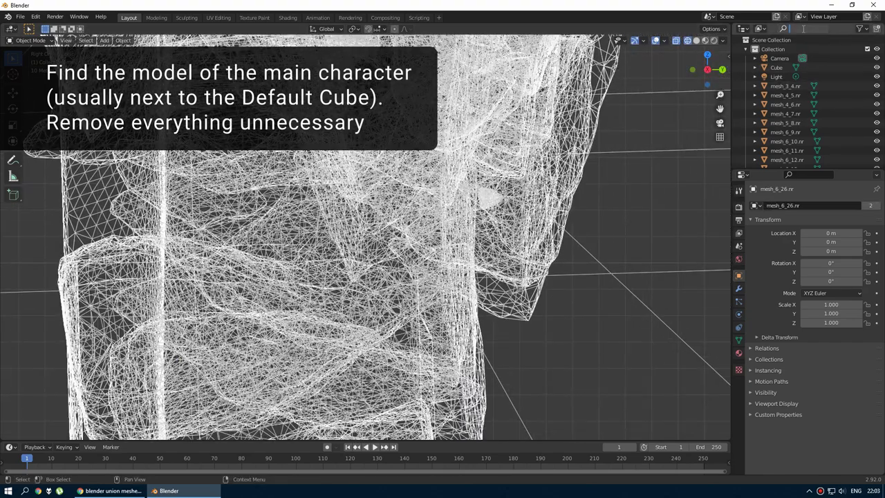
# Box-select the character near the Cube, invert the selection, and delete the 284 other objects
pyautogui.write('cub')
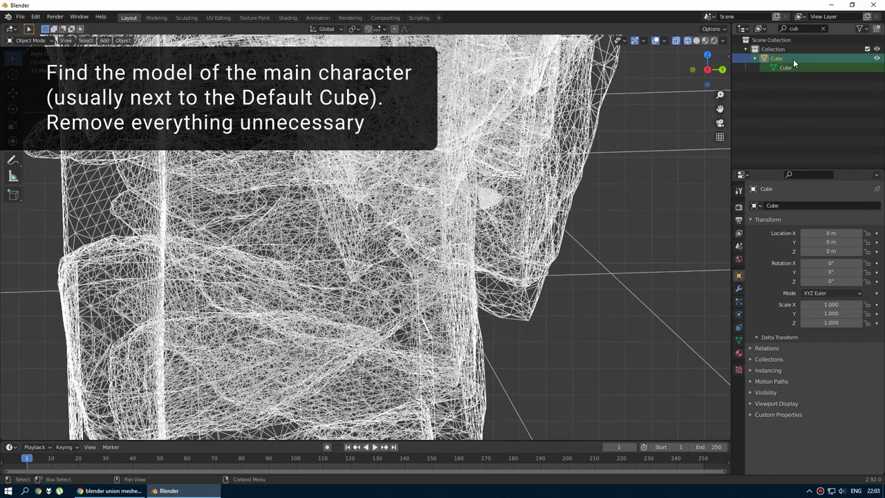
pyautogui.press('KP_Decimal')
pyautogui.press('KP_1')
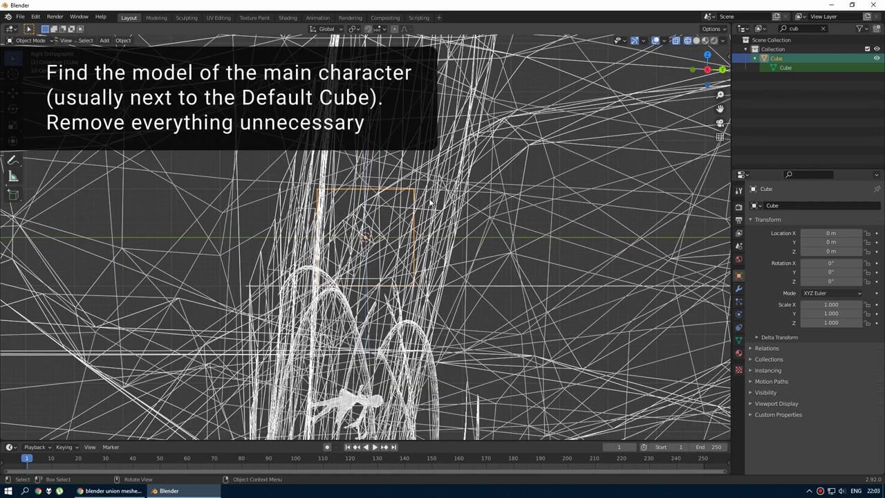
pyautogui.scroll(3, 394, 259)
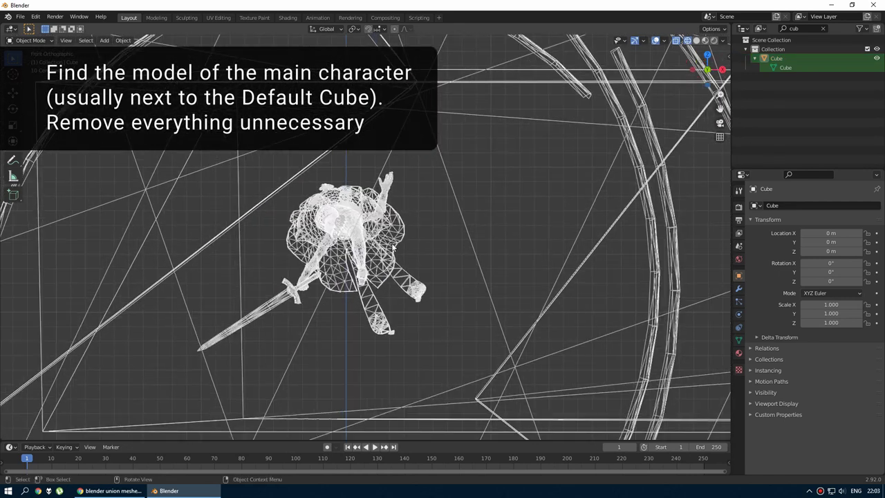
pyautogui.press('b')
pyautogui.moveTo(420, 305); pyautogui.dragTo(408, 281)
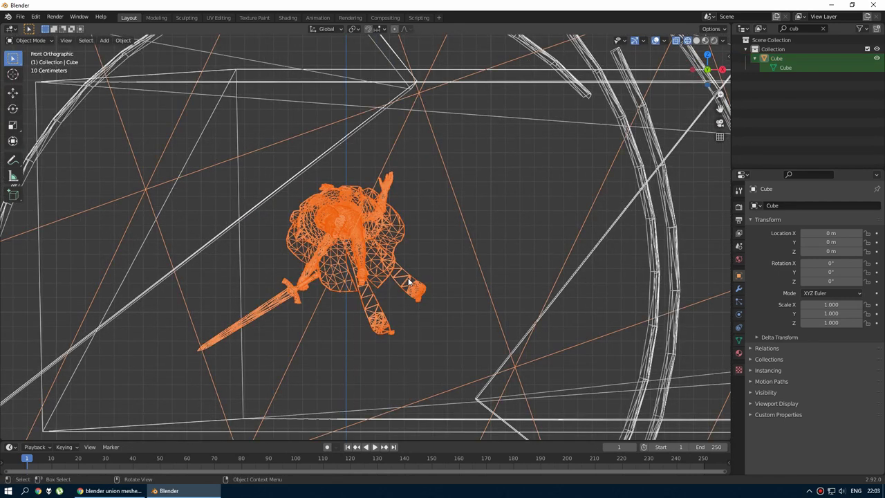
pyautogui.hotkey('ctrl', 'i')
pyautogui.click(409, 282)
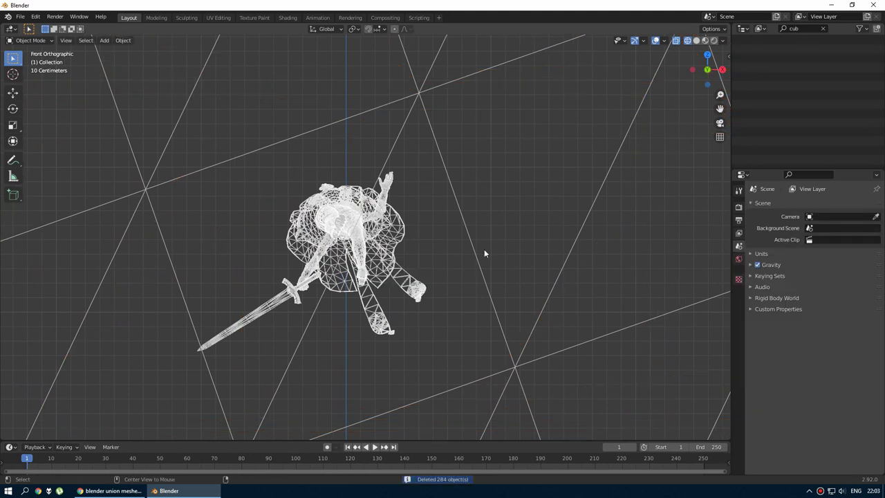
# Delete the four long stray construction lines
pyautogui.moveTo(499, 238); pyautogui.dragTo(546, 313)
pyautogui.press('Delete')
pyautogui.scroll(-4, 427, 274)
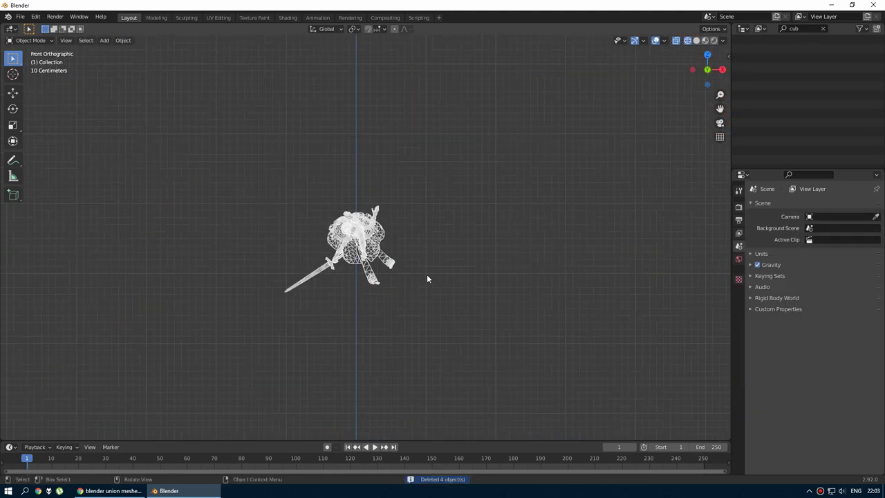
pyautogui.press('KP_3')
# Rotate the whole character 90° around X and move it onto the world origin
pyautogui.press('a')
pyautogui.scroll(-5, 384, 290)
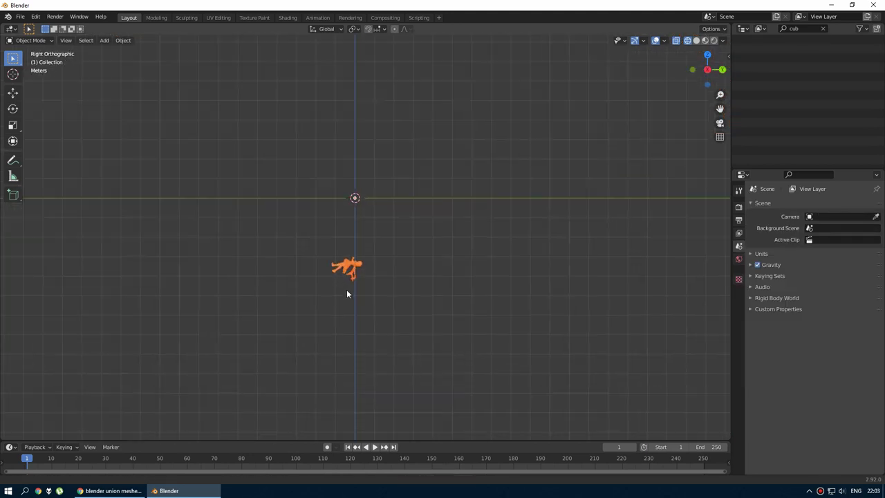
pyautogui.press('r')
pyautogui.press('Return')
pyautogui.scroll(2, 409, 278)
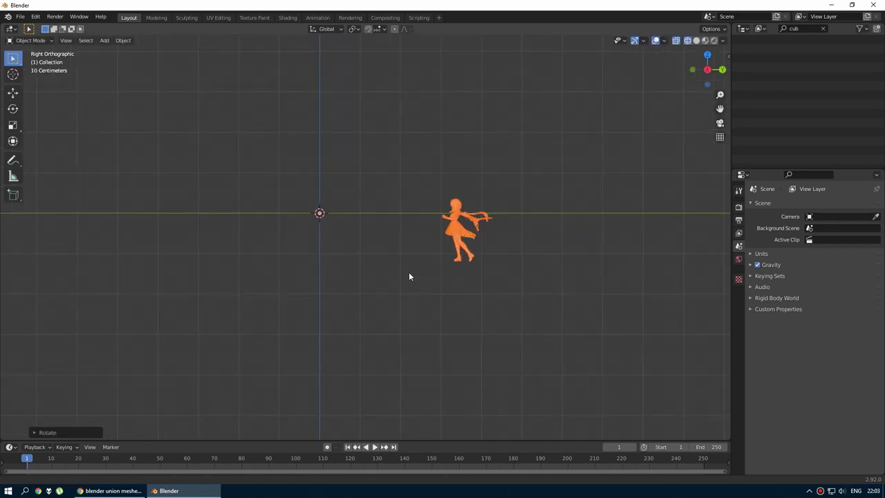
pyautogui.scroll(2, 409, 272)
pyautogui.click(414, 280)
pyautogui.moveTo(389, 284); pyautogui.dragTo(223, 298, button='middle')
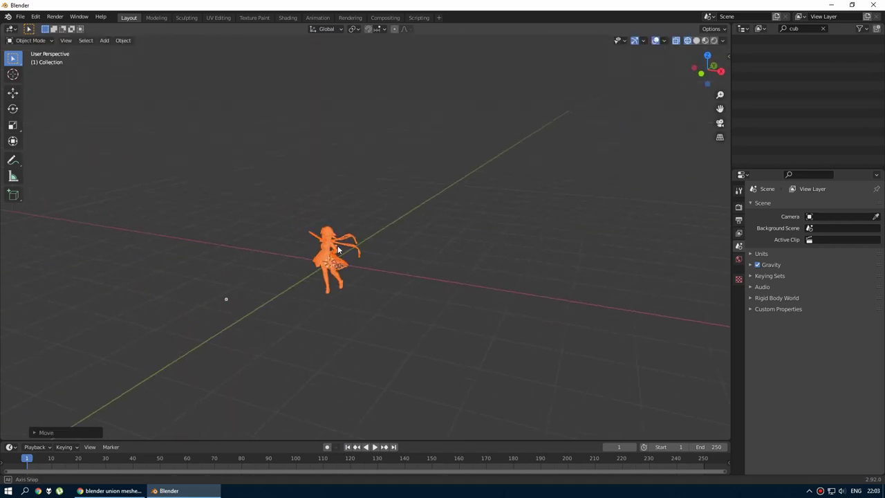
pyautogui.scroll(3, 356, 228)
# Switch to Solid shading, show the Object > Set Origin options, and view the front
pyautogui.press('z')
pyautogui.click(418, 223)
pyautogui.click(123, 41)
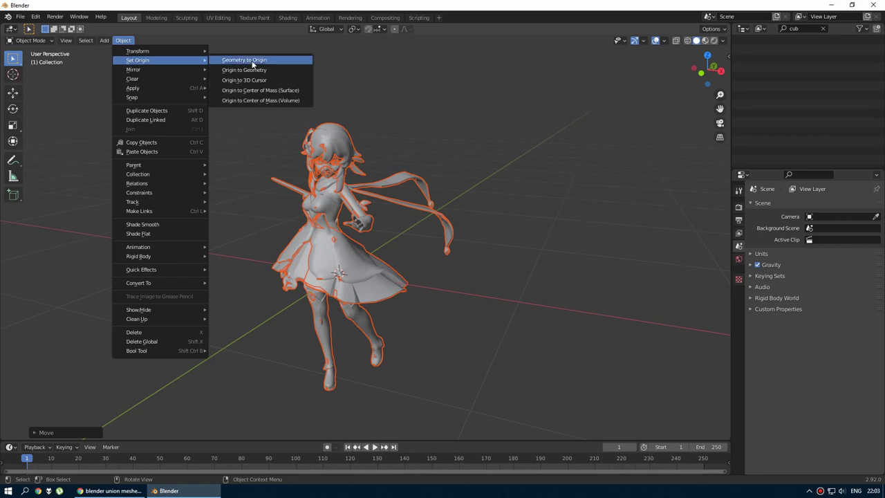
pyautogui.click(256, 82)
pyautogui.press('KP_1')
pyautogui.moveTo(299, 155); pyautogui.dragTo(360, 166, button='middle')
# Set the viewport clip end to 100 m
pyautogui.scroll(3, 415, 207)
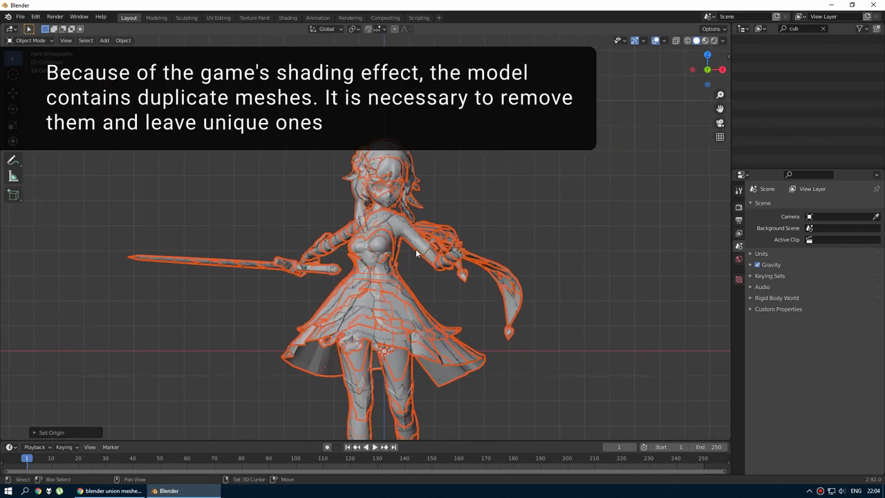
pyautogui.scroll(2, 484, 207)
pyautogui.press('n')
pyautogui.click(726, 78)
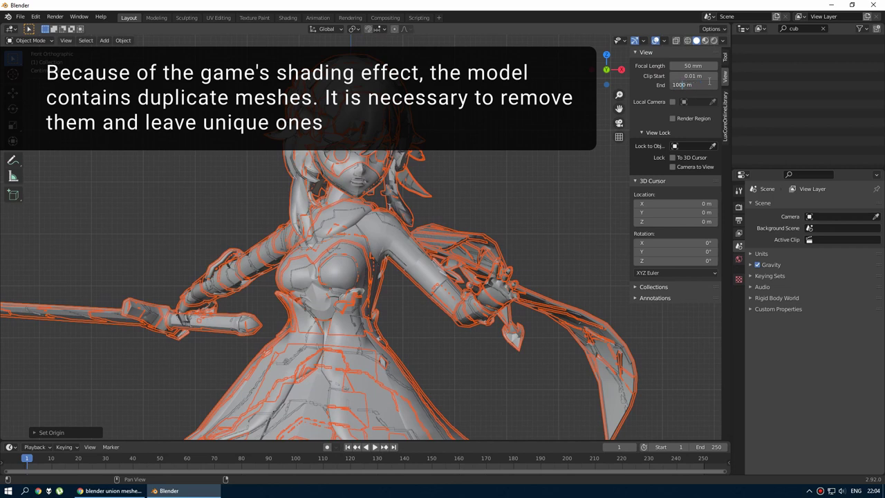
pyautogui.write('100')
pyautogui.press('Return')
# Move every model mesh into a new MODEL collection
pyautogui.click(418, 147)
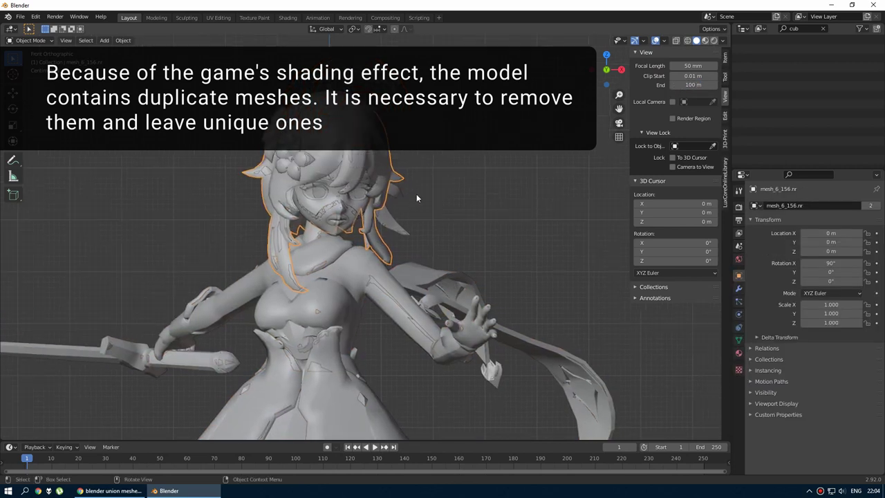
pyautogui.scroll(-5, 422, 189)
pyautogui.scroll(1, 419, 178)
pyautogui.moveTo(211, 148); pyautogui.dragTo(533, 420)
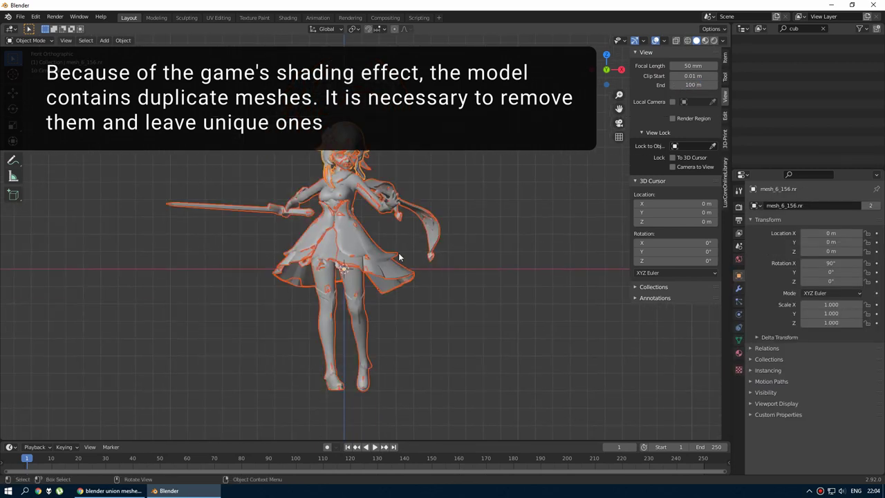
pyautogui.press('m')
pyautogui.click(435, 187)
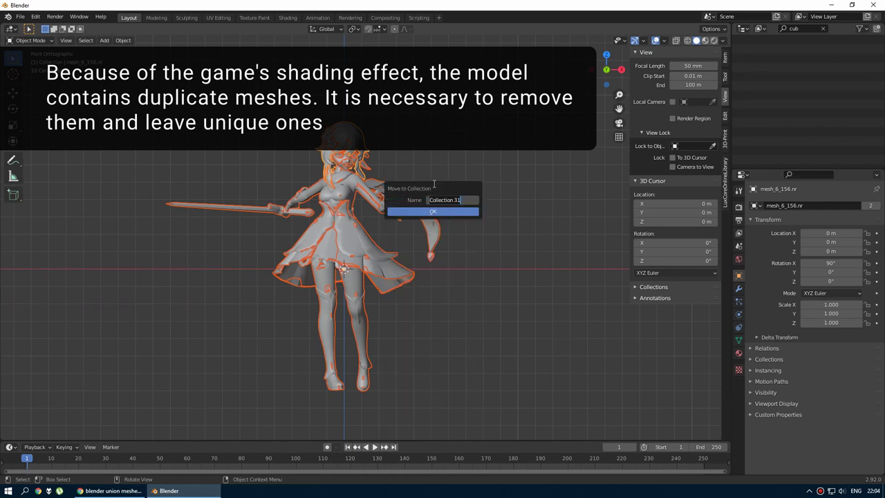
pyautogui.click(467, 211)
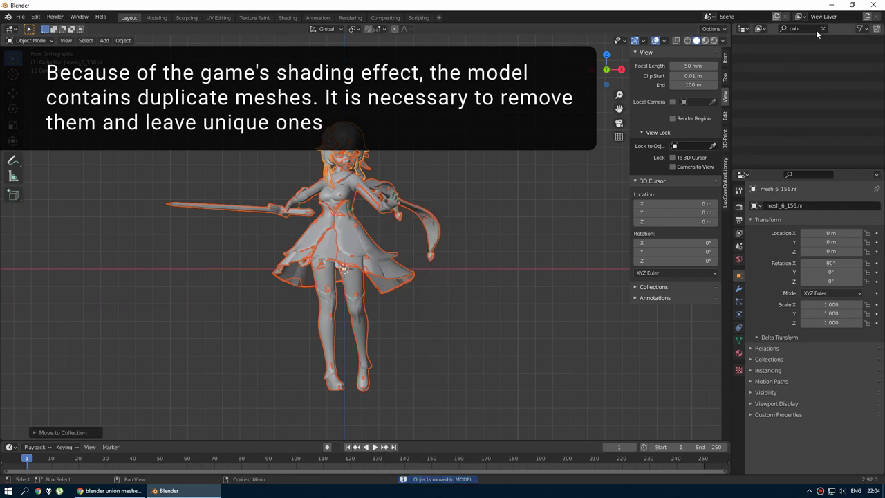
# Delete the old grp_ collections from the outliner
pyautogui.moveTo(821, 176); pyautogui.dragTo(821, 322)
pyautogui.click(776, 48)
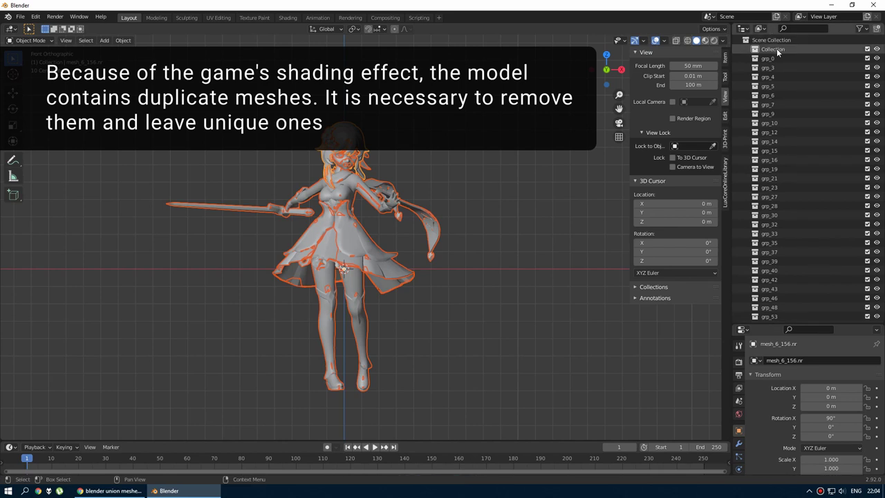
pyautogui.scroll(-5, 778, 133)
pyautogui.click(746, 178)
pyautogui.press('a')
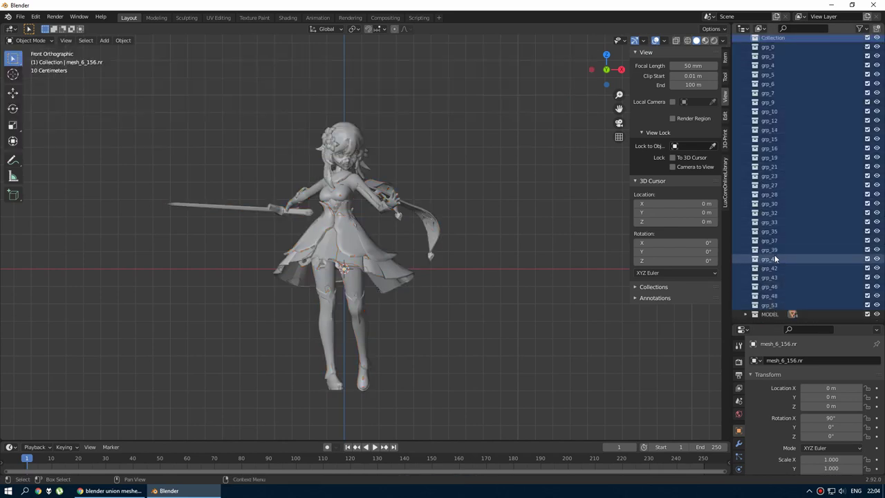
pyautogui.press('Delete')
# Hide duplicates like mesh_6_155 and move the remaining visible meshes into a new CLEAN collection
pyautogui.click(746, 49)
pyautogui.scroll(2, 360, 187)
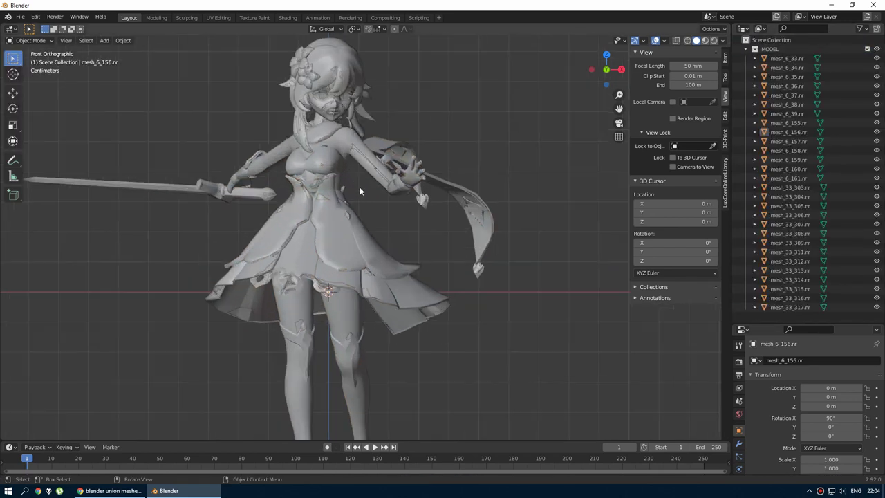
pyautogui.scroll(2, 394, 270)
pyautogui.scroll(2, 359, 250)
pyautogui.click(359, 253)
pyautogui.keyDown('shift'); pyautogui.moveTo(359, 253); pyautogui.dragTo(360, 213, button='middle'); pyautogui.keyUp('shift')
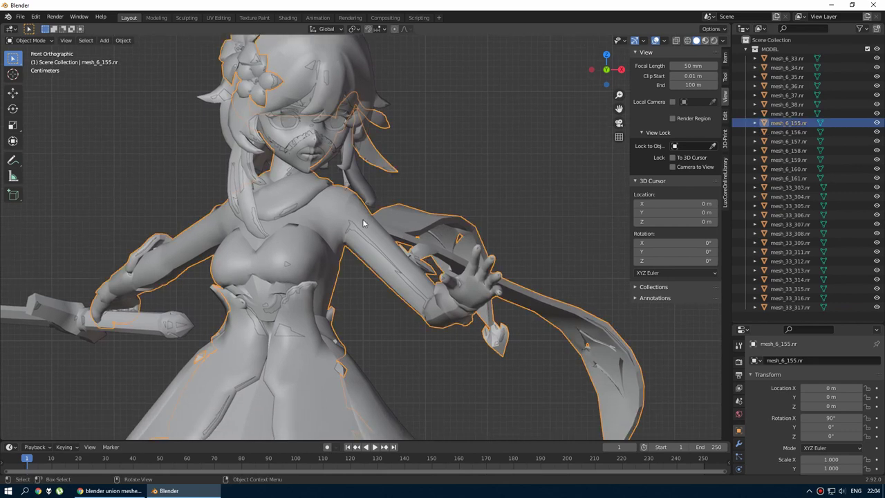
pyautogui.press('a')
pyautogui.hotkey('ctrl', 'j')
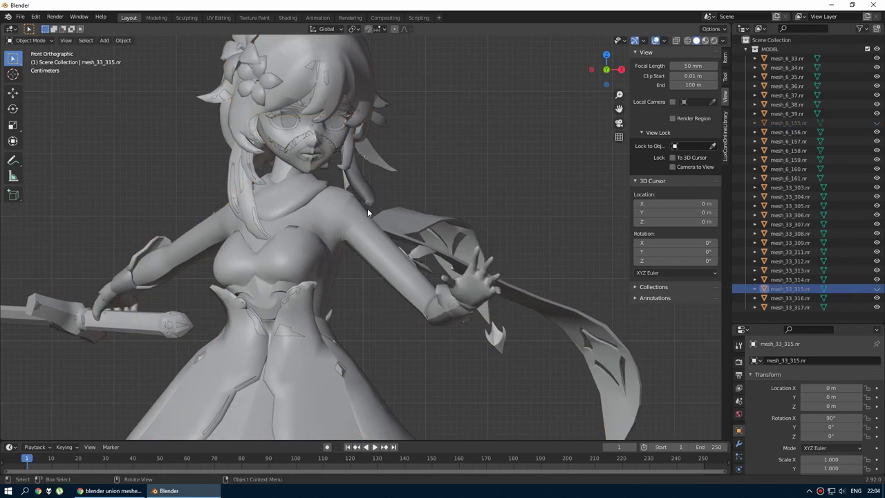
pyautogui.hotkey('ctrl', 'z')
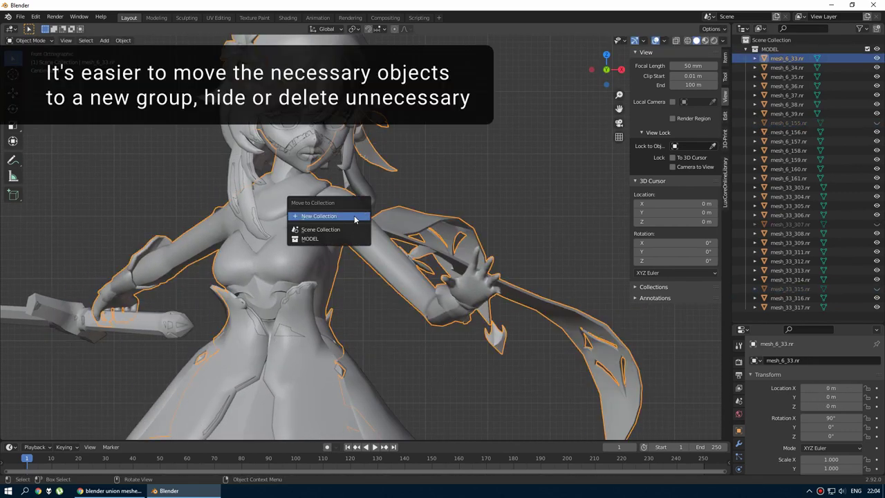
pyautogui.click(354, 217)
pyautogui.write('CLEAN')
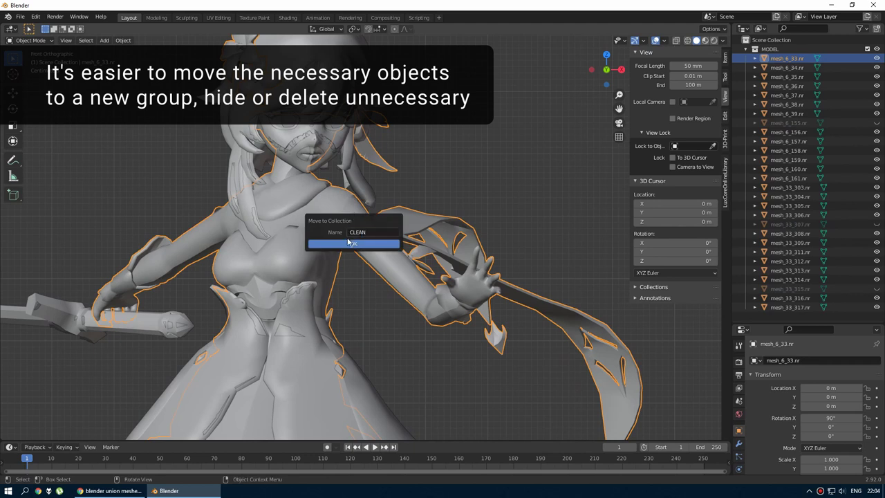
pyautogui.click(352, 243)
# Hide the CLEAN collection, then select the hair mesh and hide its duplicate
pyautogui.click(876, 307)
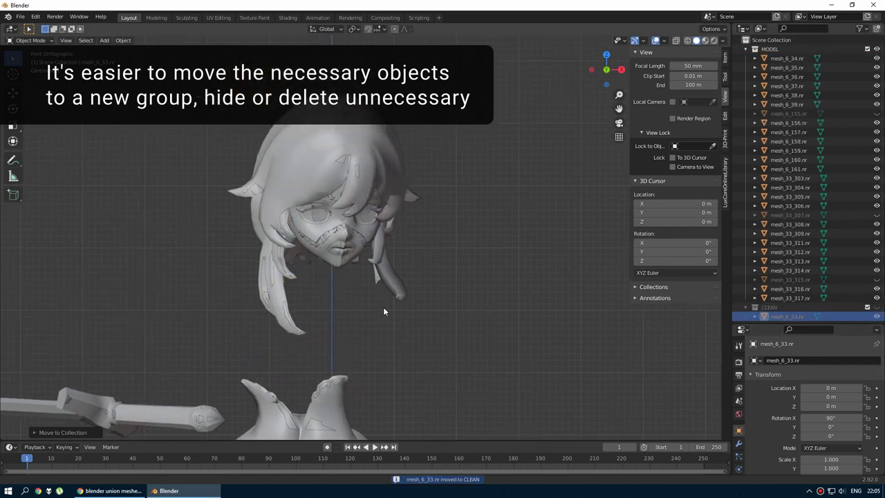
pyautogui.scroll(4, 379, 277)
pyautogui.click(379, 305)
pyautogui.scroll(-2, 415, 208)
pyautogui.press('g')
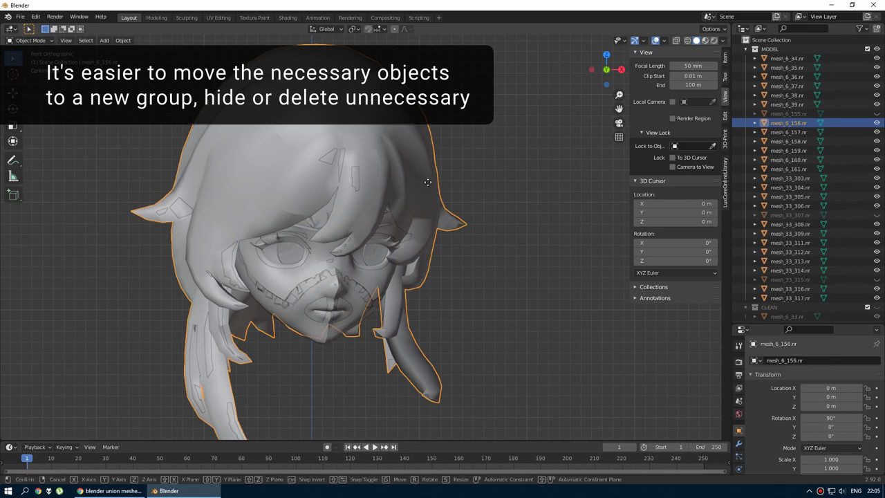
pyautogui.click(427, 182)
pyautogui.press('h')
# Hide the remaining duplicate hair pieces and move the main hair mesh into CLEAN
pyautogui.click(427, 168)
pyautogui.press('h')
pyautogui.click(430, 166)
pyautogui.press('h')
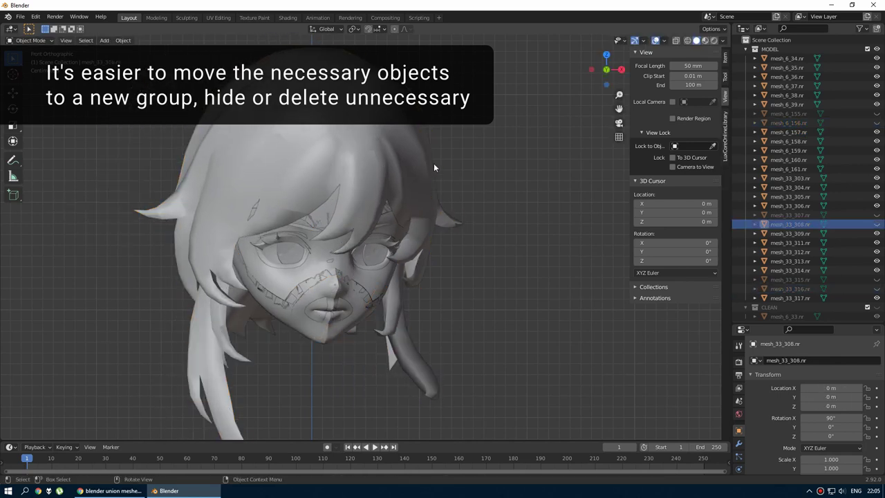
pyautogui.click(434, 167)
pyautogui.rightClick(434, 163)
pyautogui.press('m')
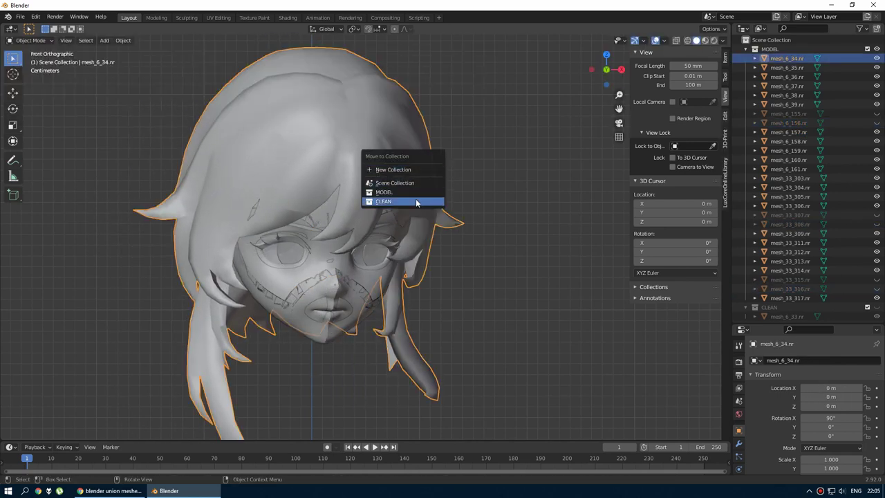
pyautogui.click(395, 201)
# Hide the duplicate face mesh mesh_6_158 and the jagged brow piece, then move the kept face piece
pyautogui.click(413, 199)
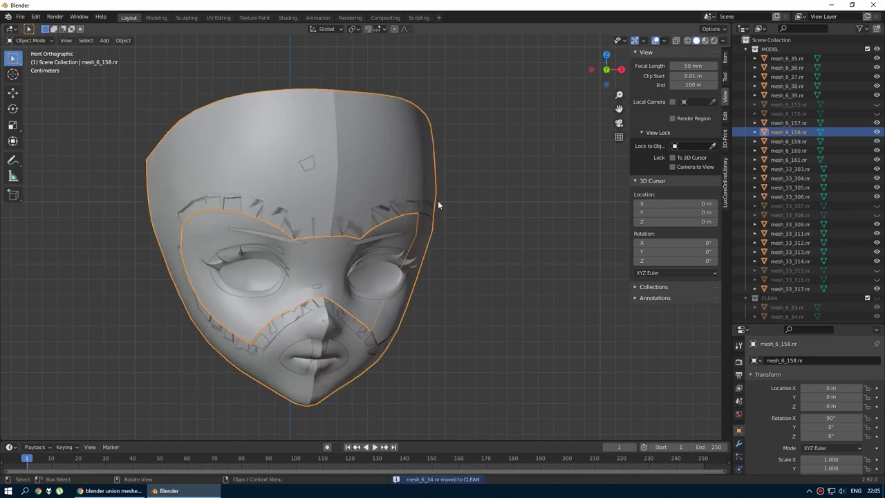
pyautogui.press('h')
pyautogui.click(434, 198)
pyautogui.press('h')
pyautogui.click(431, 183)
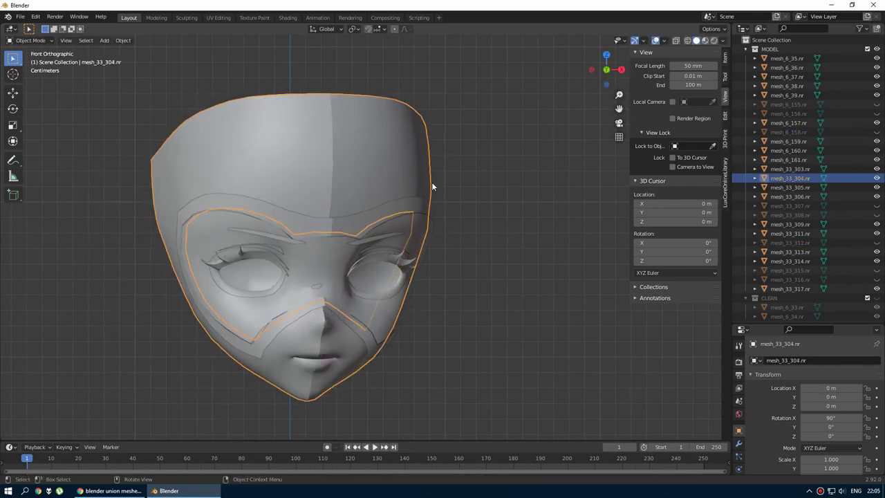
pyautogui.click(431, 183)
pyautogui.press('m')
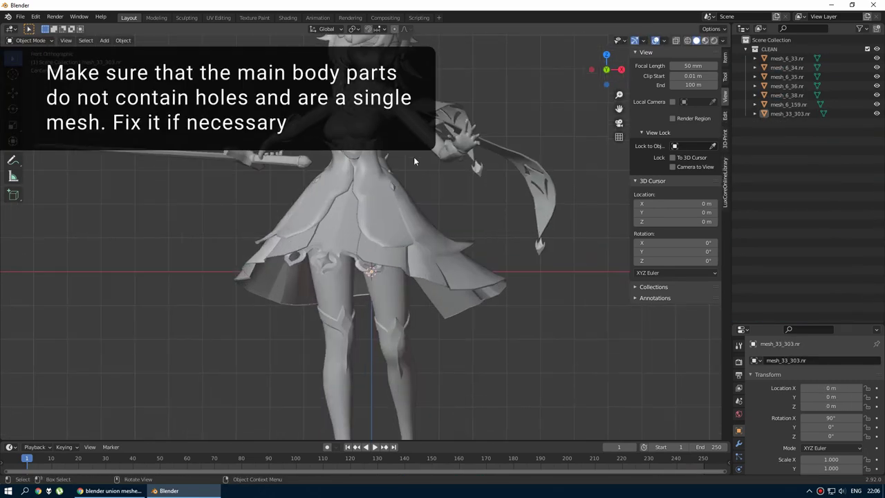
# Isolate the face mask mesh_6_35 and enter Edit Mode with nothing selected
pyautogui.moveTo(388, 219)
pyautogui.mouseDown(button='middle')
pyautogui.moveTo(452, 281)
pyautogui.moveTo(383, 246)
pyautogui.moveTo(401, 276)
pyautogui.mouseUp(button='middle')
pyautogui.scroll(3, 373, 249)
pyautogui.click(360, 237)
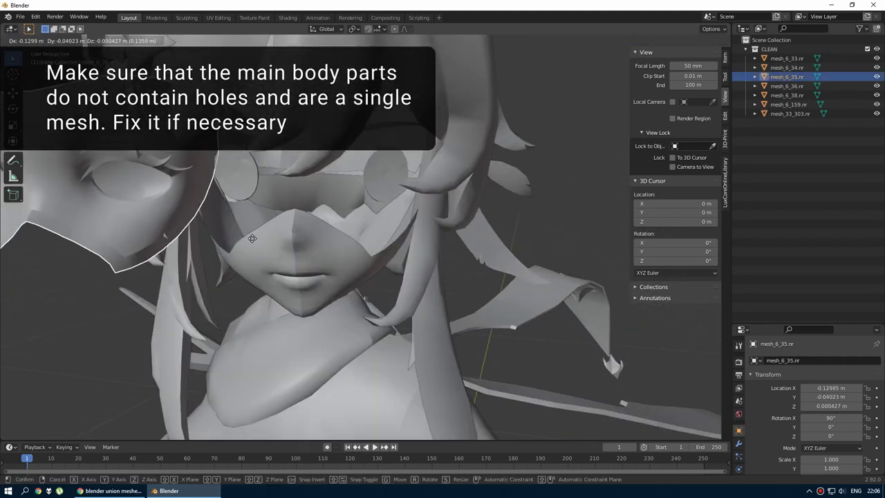
pyautogui.press('KP_Divide')
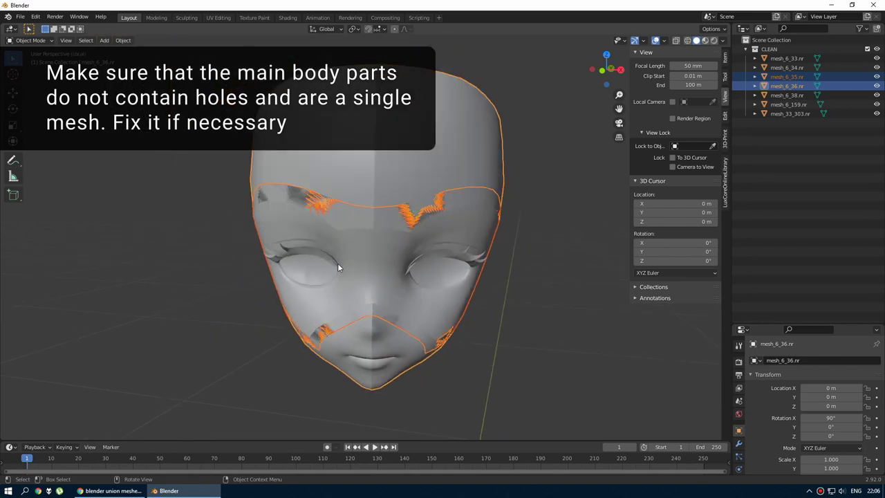
pyautogui.press('Tab')
pyautogui.hotkey('ctrl', 'Tab')
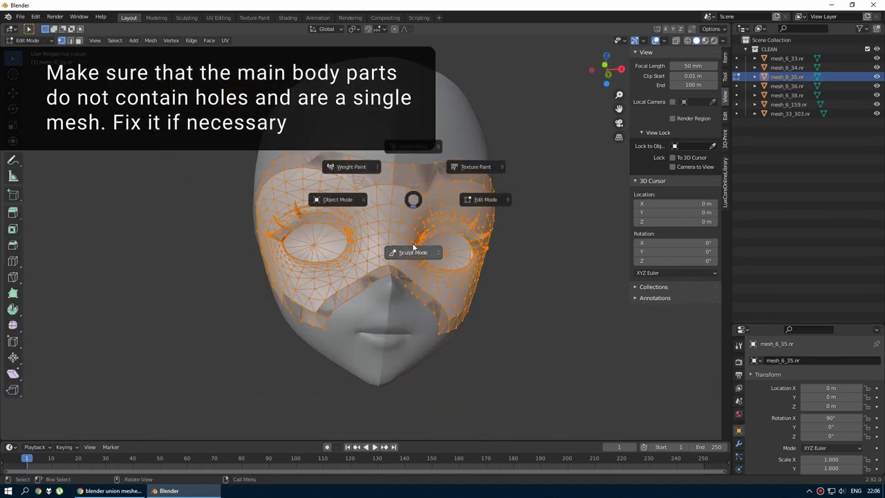
pyautogui.scroll(3, 418, 227)
pyautogui.hotkey('alt', 'a')
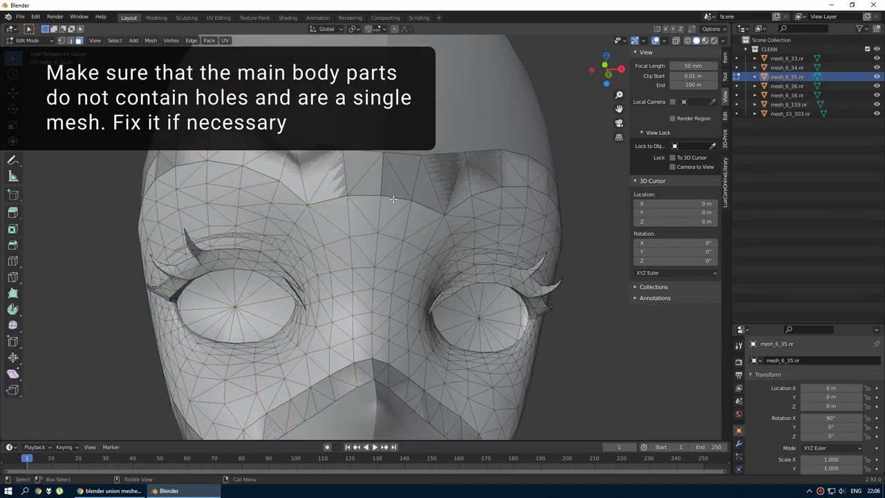
# Brush-select the mask's overlapping border faces and delete only those faces
pyautogui.moveTo(160, 164); pyautogui.dragTo(311, 180, button='middle')
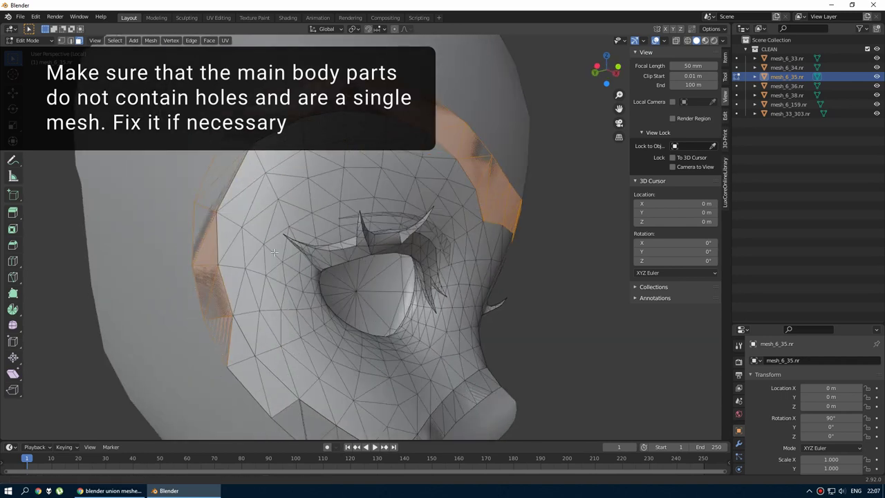
pyautogui.moveTo(274, 253); pyautogui.dragTo(250, 284, button='middle')
pyautogui.press('c')
pyautogui.moveTo(448, 273); pyautogui.dragTo(263, 302, button='middle')
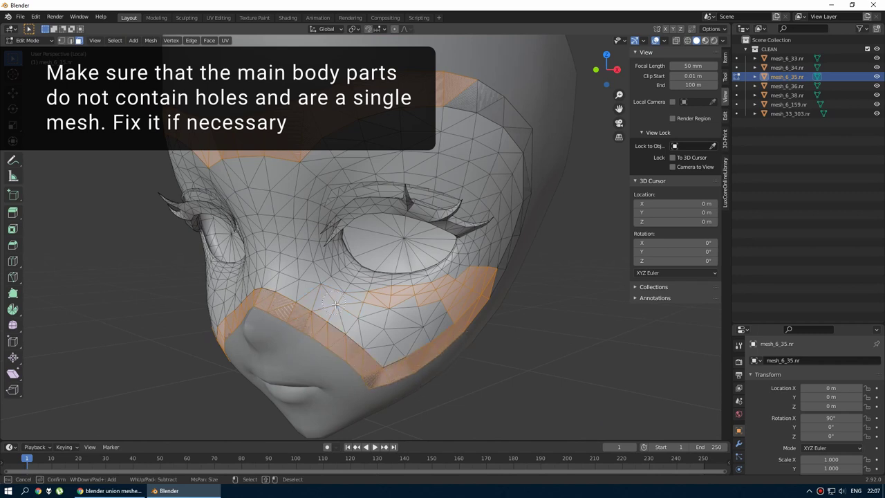
pyautogui.press('Escape')
pyautogui.moveTo(478, 266); pyautogui.dragTo(482, 272, button='middle')
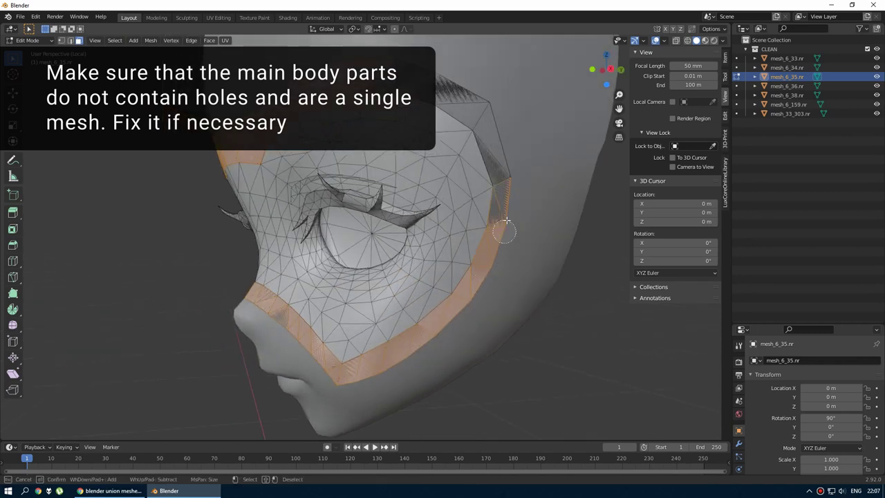
pyautogui.press('Escape')
pyautogui.moveTo(396, 123); pyautogui.dragTo(358, 257, button='middle')
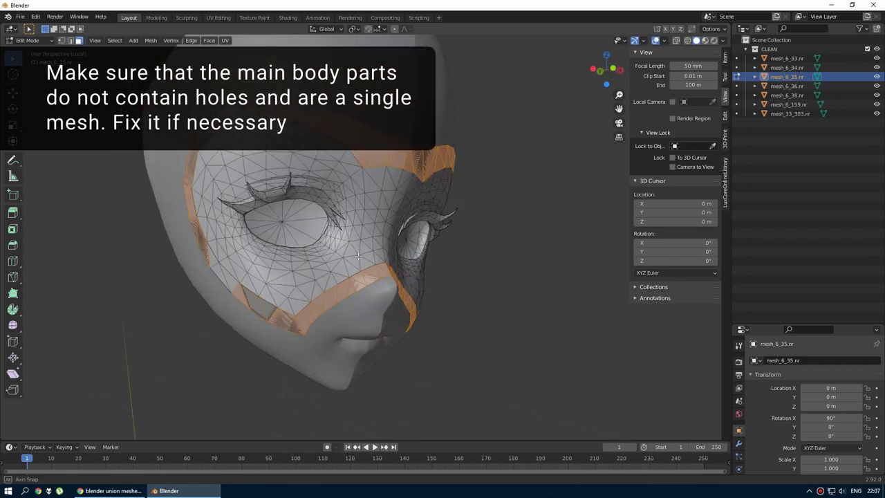
pyautogui.press('Escape')
pyautogui.press('x')
pyautogui.click(288, 209)
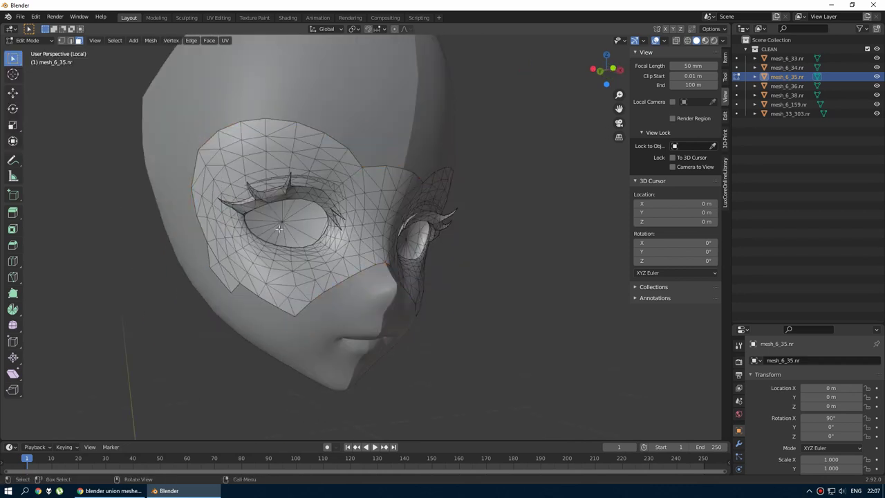
pyautogui.moveTo(287, 208); pyautogui.dragTo(330, 251, button='middle')
# Join the mask into the head mesh and merge by distance, removing 476 duplicate vertices
pyautogui.press('Tab')
pyautogui.keyDown('shift'); pyautogui.click(329, 196); pyautogui.keyUp('shift')
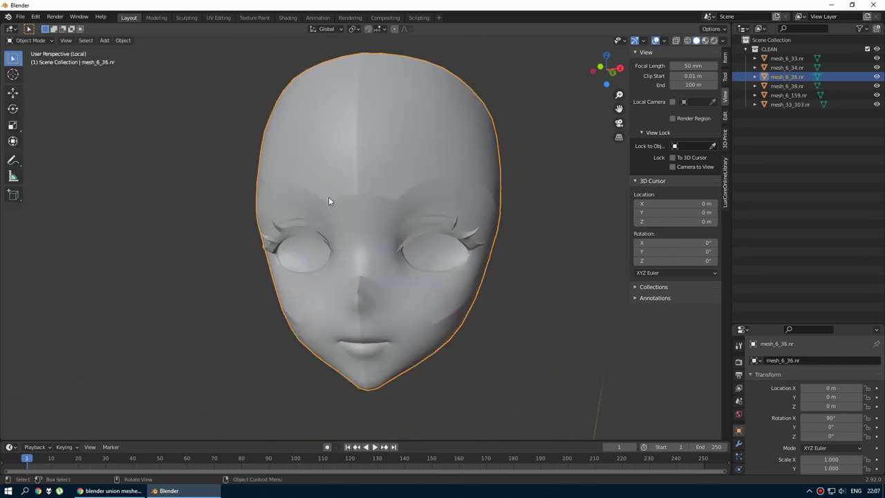
pyautogui.hotkey('ctrl', 'j')
pyautogui.press('Tab')
pyautogui.press('a')
pyautogui.click(367, 245)
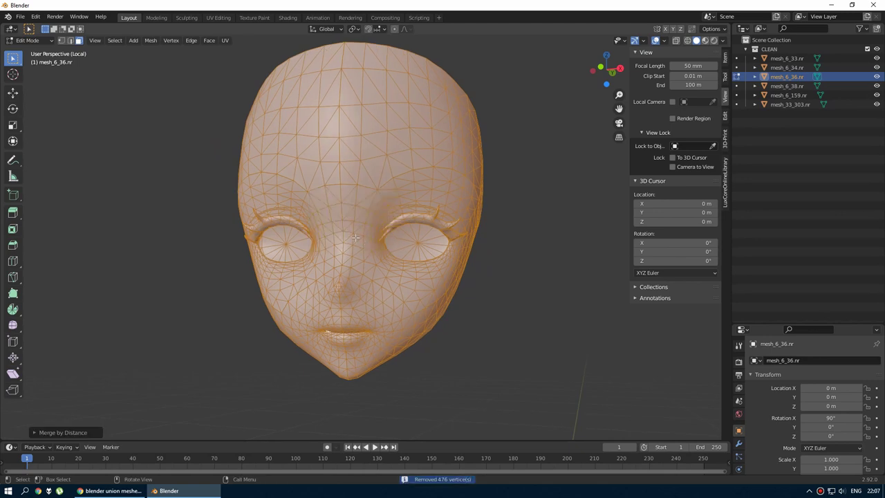
# Isolate the neck-area piece mesh_6_33.nr.007 and enter Edit Mode on its vertices
pyautogui.moveTo(407, 290); pyautogui.dragTo(293, 292, button='middle')
pyautogui.press('KP_Divide')
pyautogui.scroll(5, 368, 261)
pyautogui.click(369, 259)
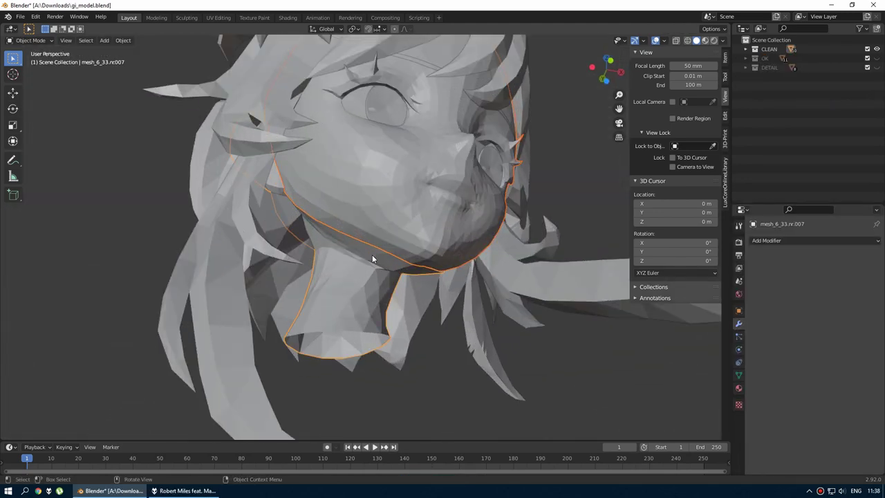
pyautogui.press('KP_Divide')
pyautogui.moveTo(372, 254)
pyautogui.mouseDown(button='middle')
pyautogui.moveTo(390, 254)
pyautogui.moveTo(462, 302)
pyautogui.moveTo(453, 292)
pyautogui.mouseUp(button='middle')
pyautogui.scroll(5, 415, 266)
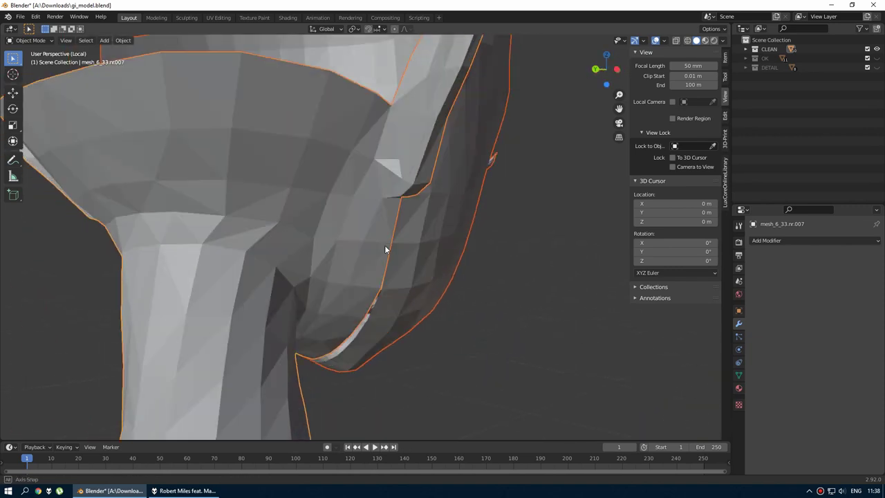
pyautogui.moveTo(385, 247)
pyautogui.mouseDown(button='middle')
pyautogui.moveTo(359, 265)
pyautogui.moveTo(380, 224)
pyautogui.moveTo(327, 248)
pyautogui.moveTo(318, 236)
pyautogui.moveTo(351, 253)
pyautogui.moveTo(297, 221)
pyautogui.moveTo(273, 293)
pyautogui.mouseUp(button='middle')
pyautogui.press('Tab')
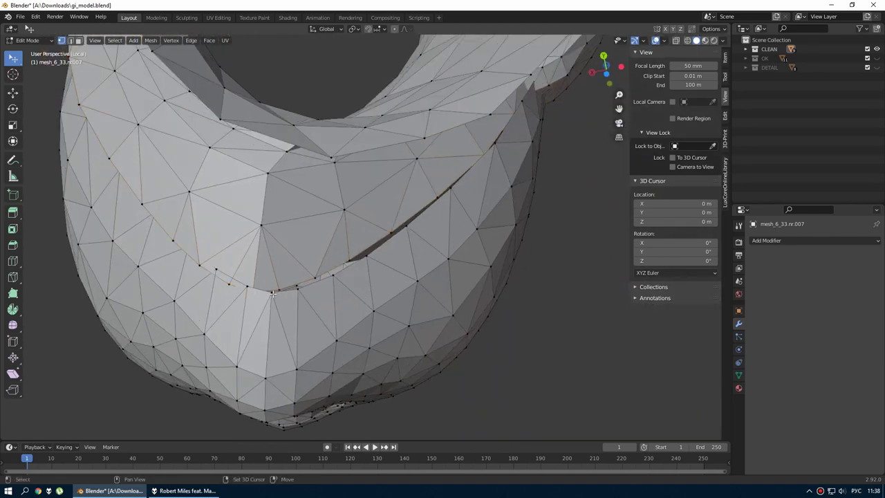
# Slide and merge the stray seam vertices together along the cheek-side gap
pyautogui.click(271, 263)
pyautogui.scroll(3, 277, 277)
pyautogui.press('m')
pyautogui.click(306, 306)
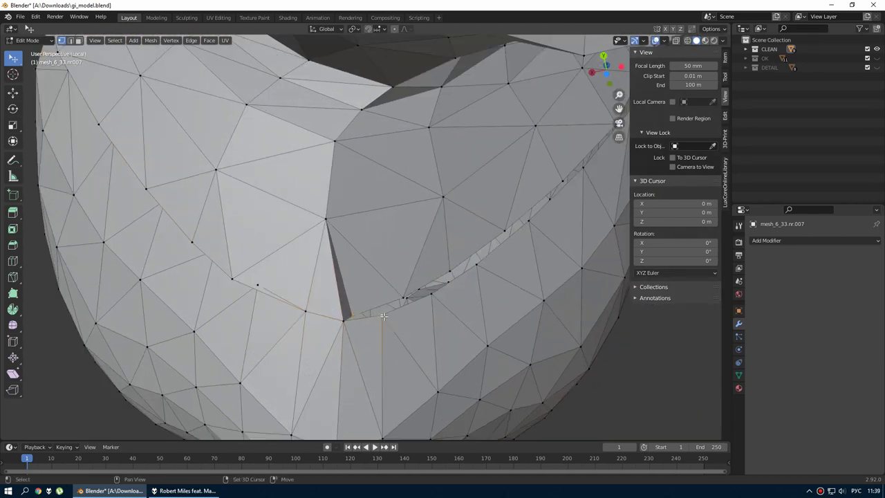
pyautogui.press('m')
pyautogui.click(384, 314)
pyautogui.moveTo(430, 294)
pyautogui.mouseDown(button='middle')
pyautogui.moveTo(337, 291)
pyautogui.moveTo(315, 311)
pyautogui.moveTo(343, 272)
pyautogui.moveTo(363, 266)
pyautogui.moveTo(347, 236)
pyautogui.mouseUp(button='middle')
pyautogui.click(340, 247)
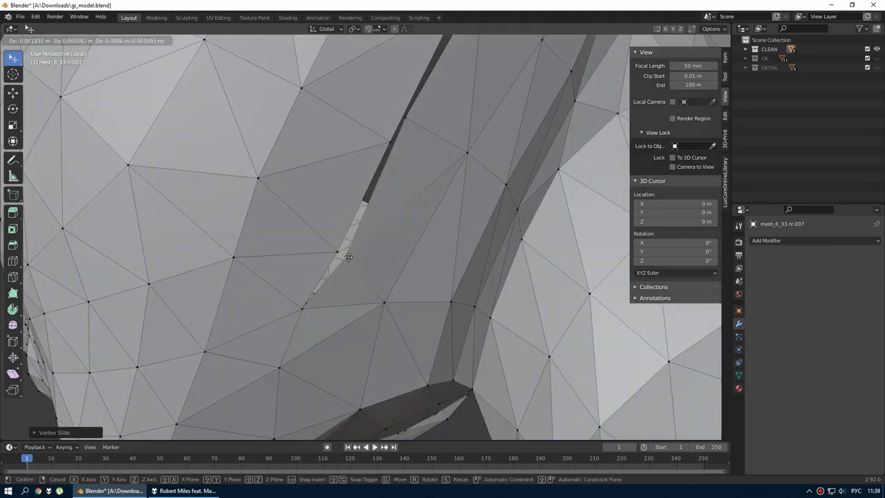
pyautogui.press('m')
pyautogui.moveTo(304, 262)
pyautogui.mouseDown(button='middle')
pyautogui.moveTo(332, 248)
pyautogui.moveTo(362, 198)
pyautogui.moveTo(361, 285)
pyautogui.moveTo(348, 276)
pyautogui.moveTo(365, 276)
pyautogui.moveTo(395, 211)
pyautogui.moveTo(356, 260)
pyautogui.mouseUp(button='middle')
pyautogui.press('m')
pyautogui.click(332, 246)
# Fill the remaining gap near the ear with a face and check the whole head
pyautogui.scroll(3, 332, 247)
pyautogui.scroll(-3, 395, 211)
pyautogui.scroll(3, 356, 260)
pyautogui.scroll(2, 342, 301)
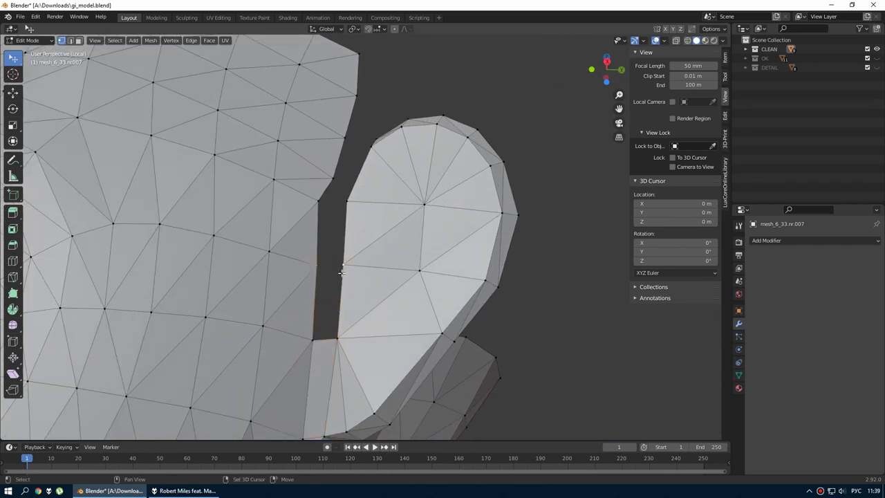
pyautogui.press('f')
pyautogui.scroll(2, 342, 302)
pyautogui.moveTo(343, 302); pyautogui.dragTo(283, 225, button='middle')
pyautogui.scroll(-5, 303, 265)
pyautogui.moveTo(304, 266); pyautogui.dragTo(289, 328, button='middle')
# Select the connected inner mouth geometry and delete its vertices
pyautogui.hotkey('ctrl', 'l')
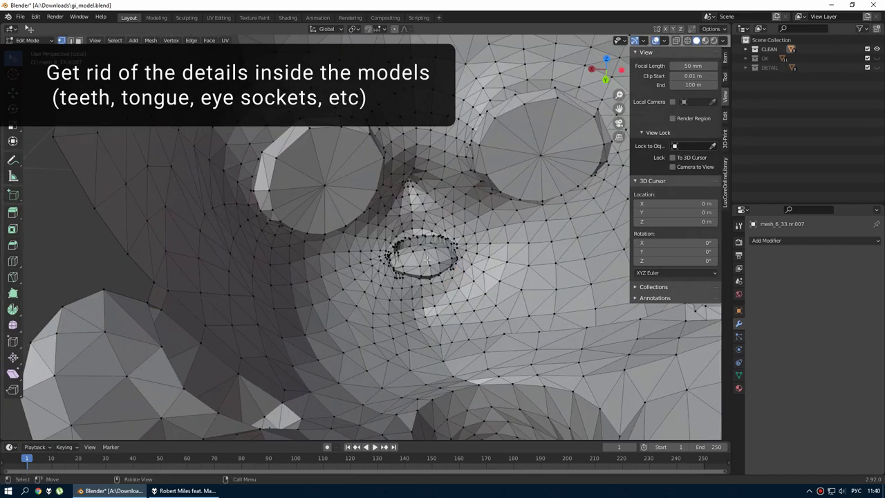
pyautogui.press('x')
pyautogui.click(434, 239)
pyautogui.moveTo(433, 239); pyautogui.dragTo(367, 274, button='middle')
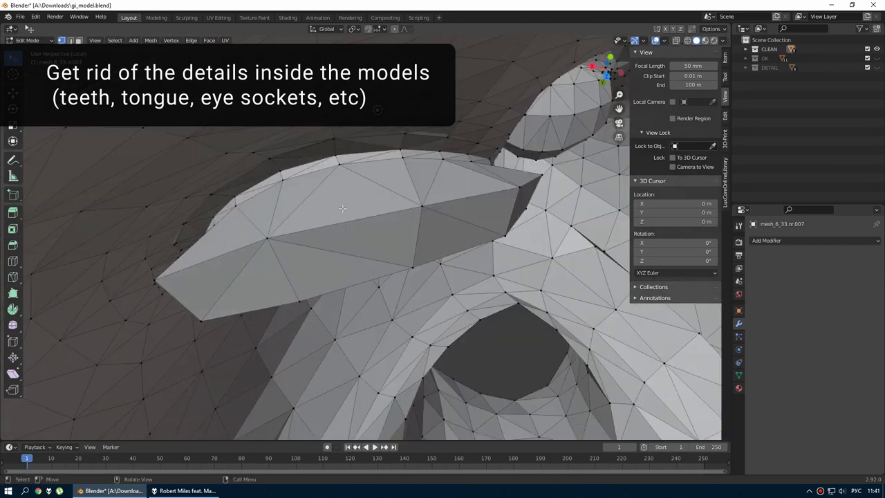
# In face select mode, select and delete the flat eye-socket faces
pyautogui.moveTo(342, 208); pyautogui.dragTo(324, 262, button='middle')
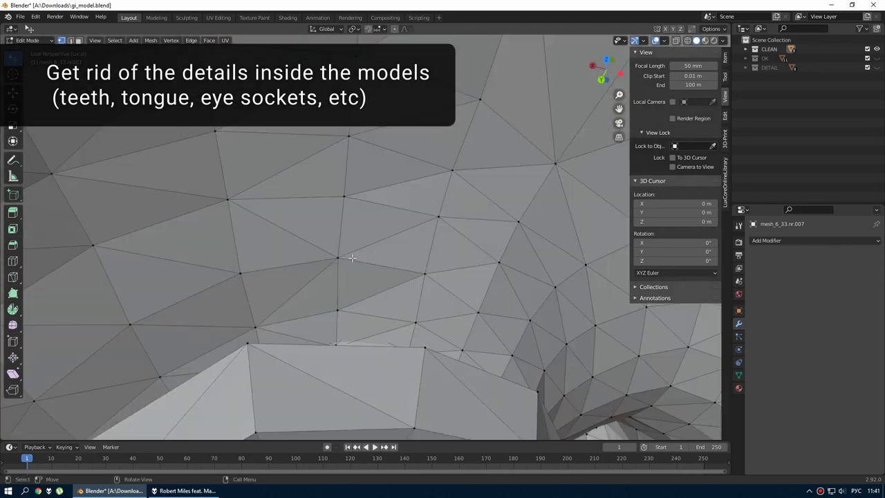
pyautogui.scroll(-3, 324, 277)
pyautogui.press('3')
pyautogui.press('l')
pyautogui.scroll(-3, 340, 293)
pyautogui.press('x')
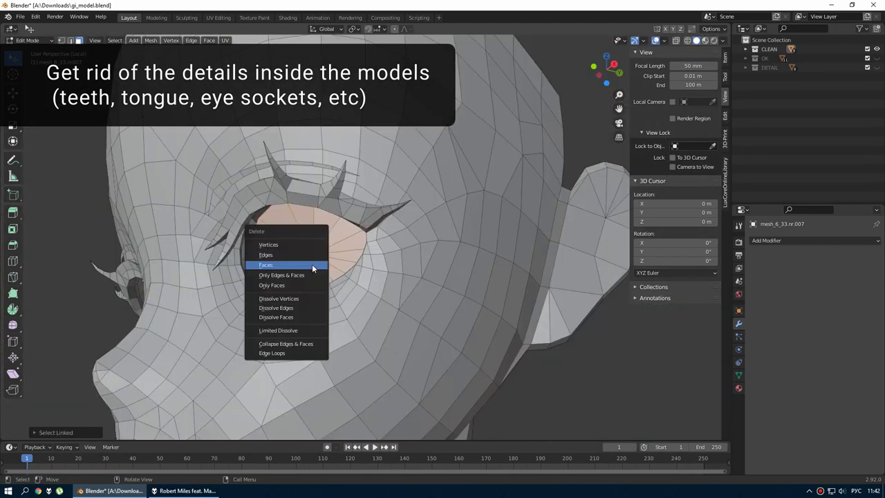
pyautogui.click(312, 270)
# Brush-select the faces around the socket rim and delete them
pyautogui.moveTo(293, 257); pyautogui.dragTo(396, 299, button='middle')
pyautogui.scroll(5, 395, 299)
pyautogui.click(339, 231)
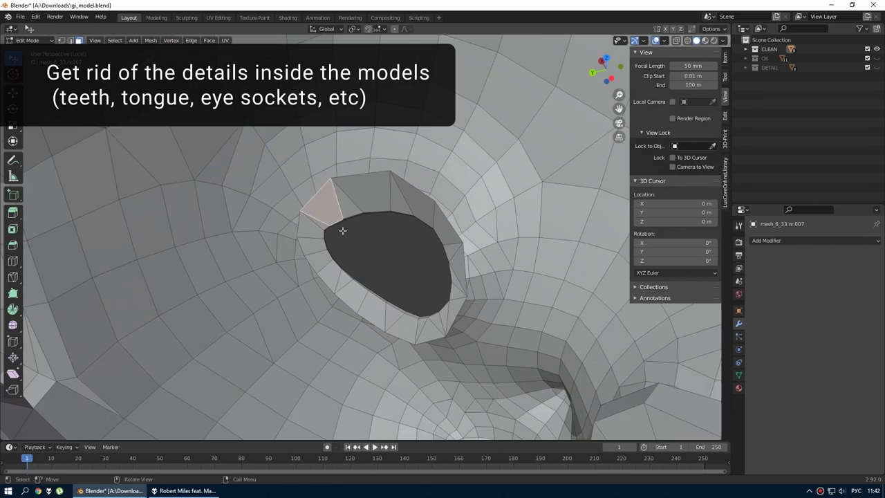
pyautogui.scroll(3, 340, 231)
pyautogui.press('c')
pyautogui.press('x')
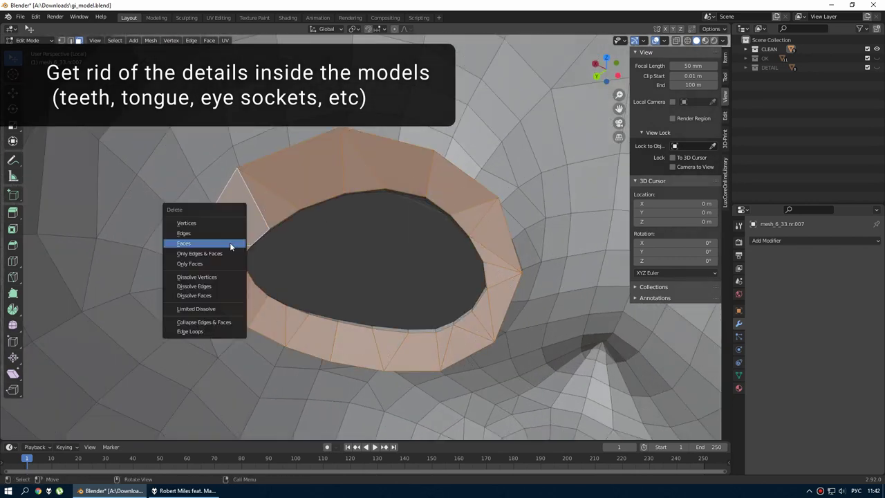
pyautogui.click(229, 242)
pyautogui.moveTo(230, 242)
pyautogui.mouseDown(button='middle')
pyautogui.moveTo(362, 238)
pyautogui.moveTo(334, 248)
pyautogui.moveTo(411, 258)
pyautogui.mouseUp(button='middle')
# Shrink the hole's edge loop and merge it at center to cap the socket
pyautogui.keyDown('alt'); pyautogui.click(385, 258); pyautogui.keyUp('alt')
pyautogui.press('s')
pyautogui.click(412, 251)
pyautogui.hotkey('alt', 'm')
pyautogui.click(392, 249)
pyautogui.moveTo(401, 251); pyautogui.dragTo(425, 177, button='middle')
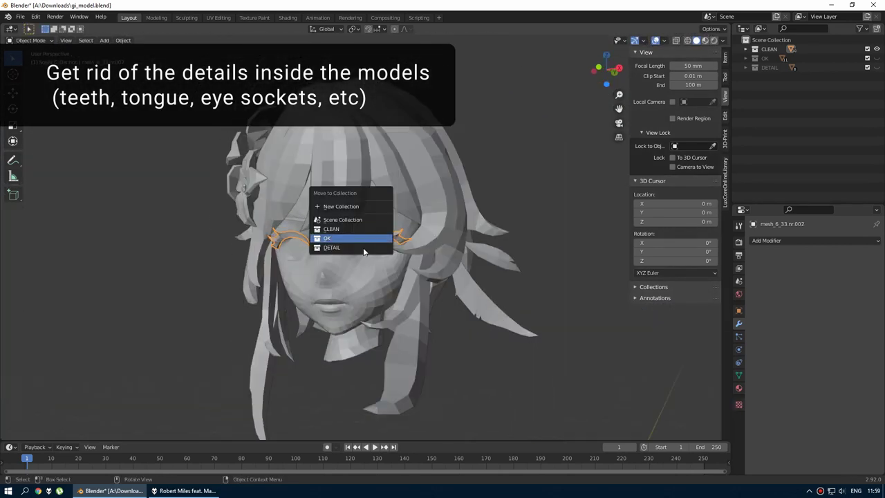
pyautogui.moveTo(407, 260); pyautogui.dragTo(359, 263, button='middle')
pyautogui.scroll(3, 331, 266)
# Put the piece in the OK collection, then give the dress a 0.03 m Solidify modifier
pyautogui.click(320, 265)
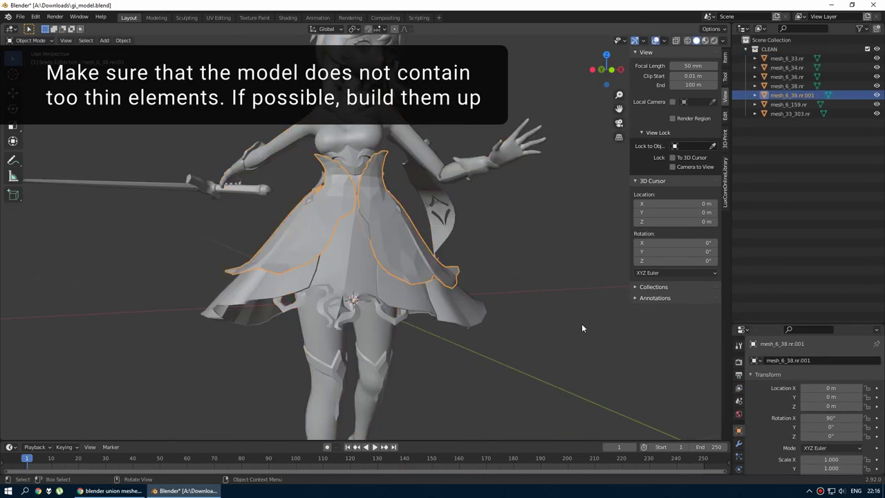
pyautogui.moveTo(781, 324); pyautogui.dragTo(781, 148)
pyautogui.click(766, 183)
pyautogui.click(719, 356)
pyautogui.scroll(4, 460, 267)
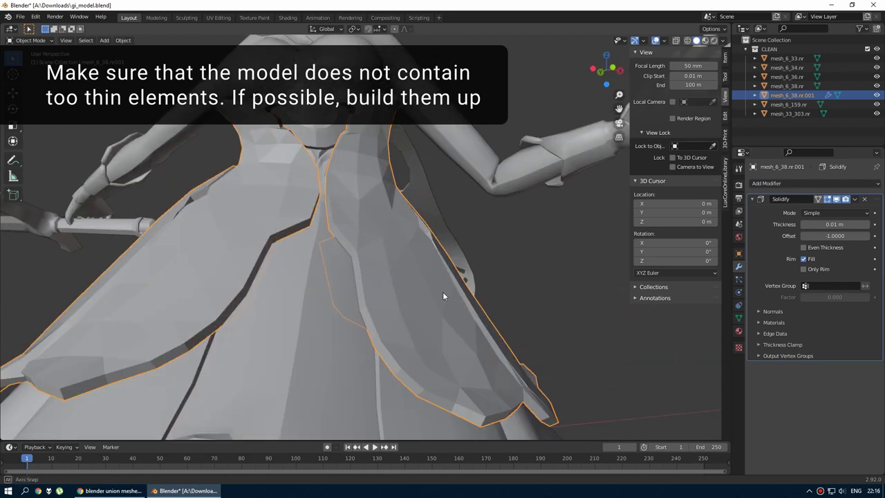
pyautogui.scroll(3, 442, 292)
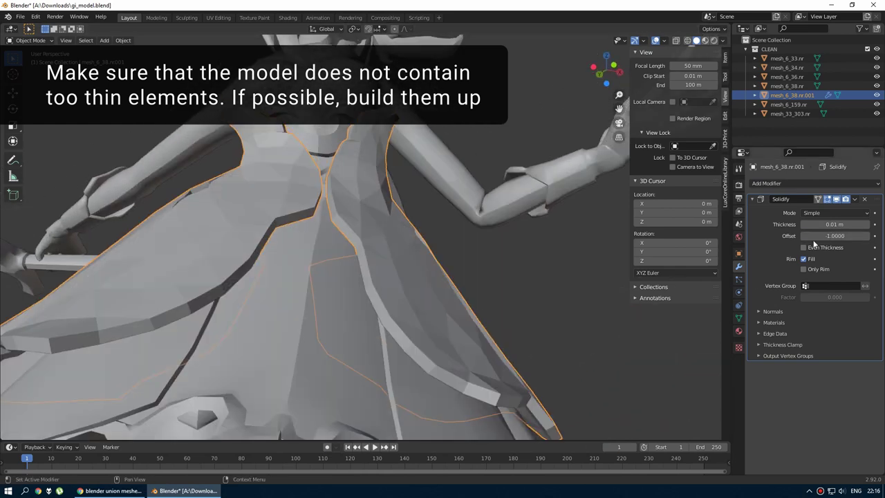
pyautogui.moveTo(816, 225); pyautogui.dragTo(826, 224)
pyautogui.scroll(-3, 459, 264)
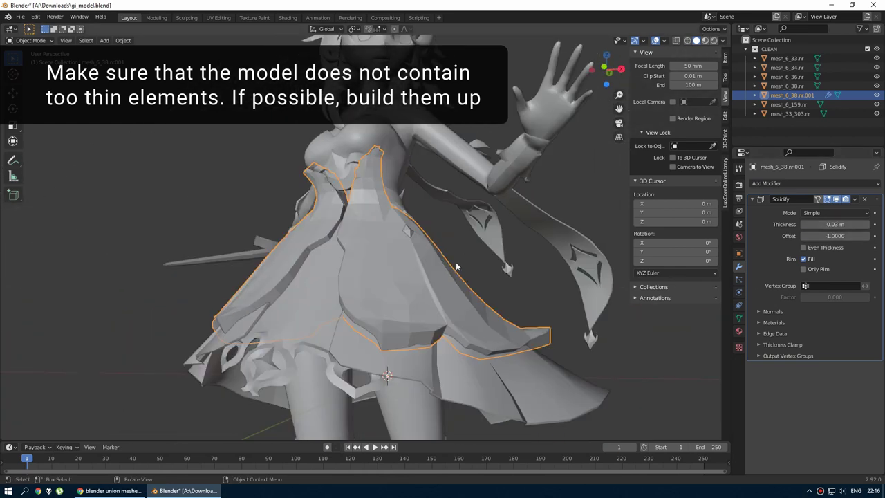
pyautogui.moveTo(459, 264)
pyautogui.mouseDown(button='middle')
pyautogui.moveTo(403, 266)
pyautogui.moveTo(484, 227)
pyautogui.mouseUp(button='middle')
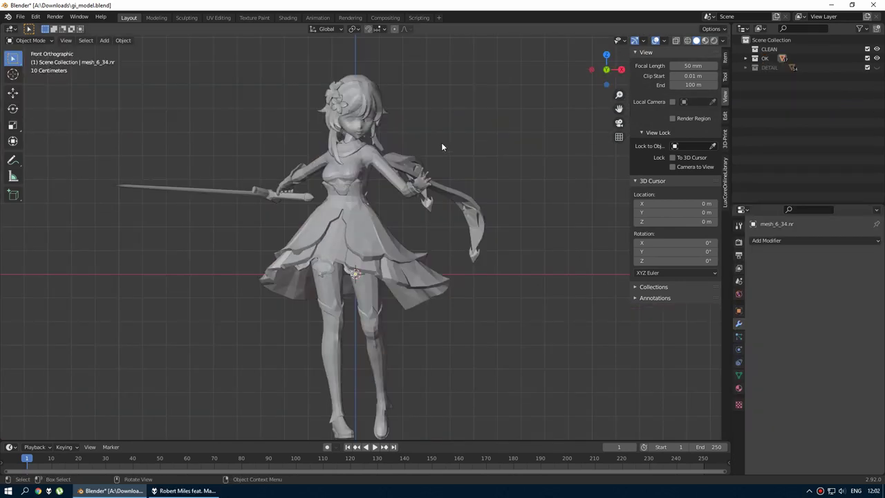
# Select the faces of the small cloak tip piece
pyautogui.scroll(2, 442, 146)
pyautogui.click(276, 224)
pyautogui.write('PAT')
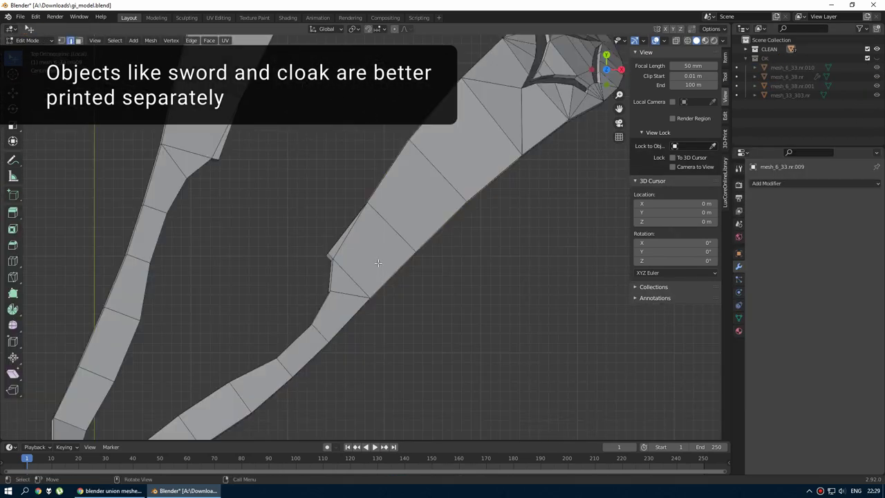
pyautogui.keyDown('alt'); pyautogui.moveTo(379, 263); pyautogui.dragTo(260, 165, button='middle'); pyautogui.keyUp('alt')
pyautogui.press('b')
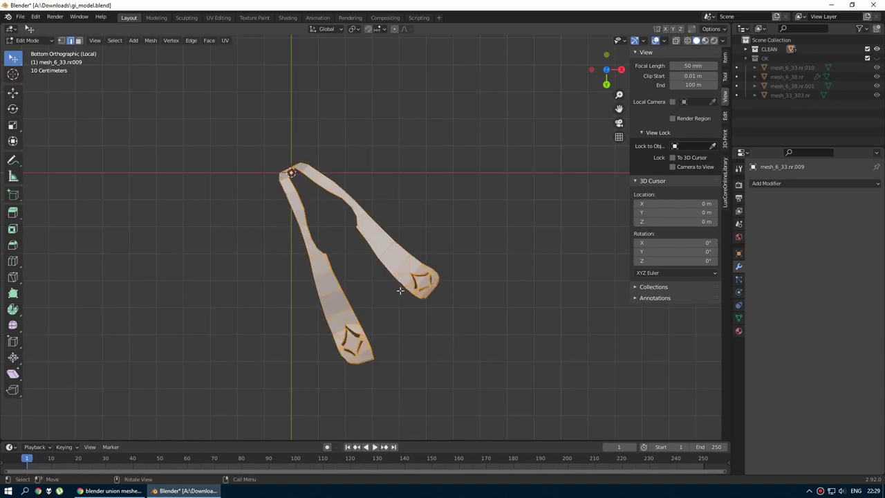
pyautogui.moveTo(399, 290); pyautogui.dragTo(340, 344, button='middle')
pyautogui.scroll(5, 415, 298)
pyautogui.moveTo(410, 316)
pyautogui.mouseDown(button='middle')
pyautogui.moveTo(335, 247)
pyautogui.moveTo(338, 257)
pyautogui.mouseUp(button='middle')
pyautogui.scroll(6, 335, 247)
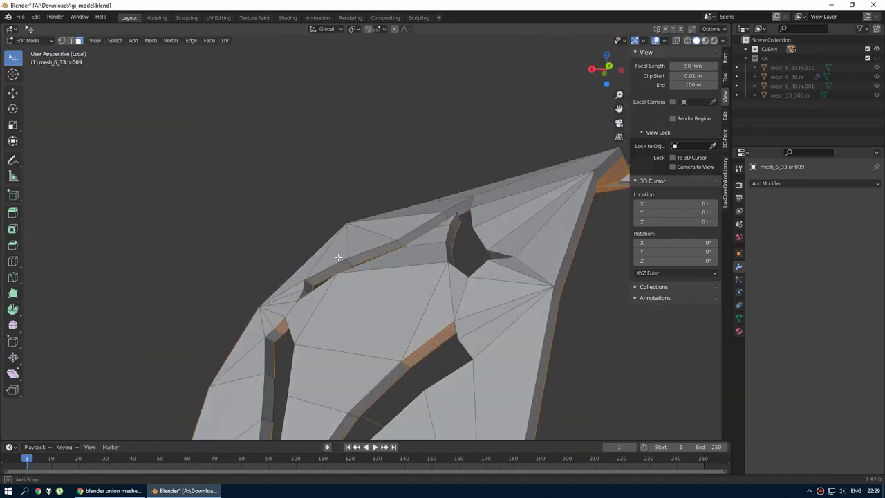
pyautogui.click(273, 320)
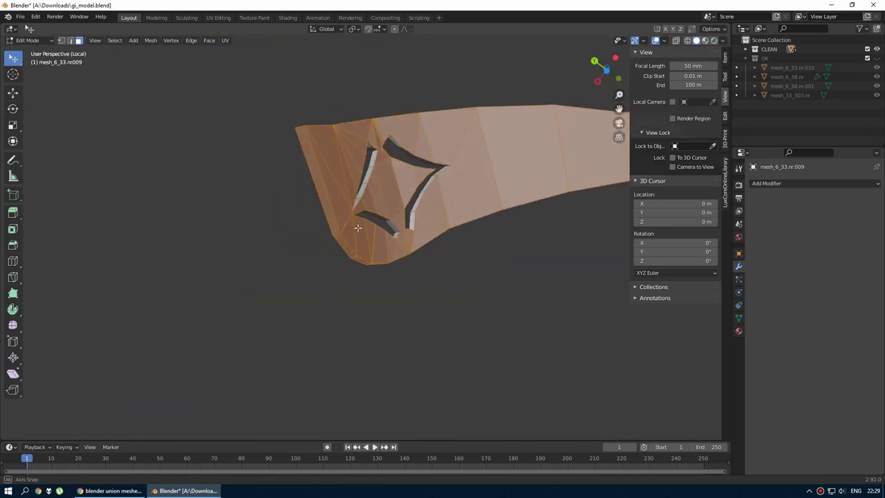
pyautogui.moveTo(273, 320); pyautogui.dragTo(329, 257, button='middle')
pyautogui.press('Escape')
# Move the selected tip geometry in side view, then return to Object Mode
pyautogui.press('KP_3')
pyautogui.scroll(3, 453, 259)
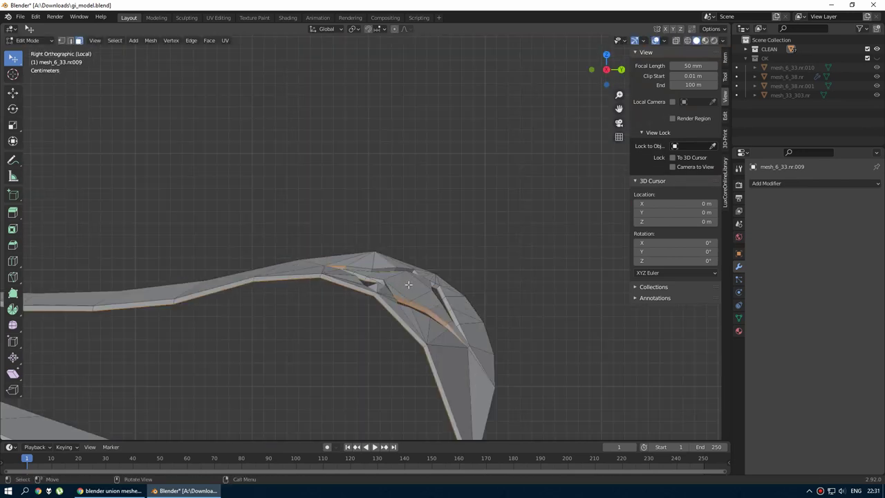
pyautogui.scroll(3, 453, 260)
pyautogui.moveTo(298, 159)
pyautogui.mouseDown(button='middle')
pyautogui.moveTo(295, 283)
pyautogui.moveTo(346, 290)
pyautogui.mouseUp(button='middle')
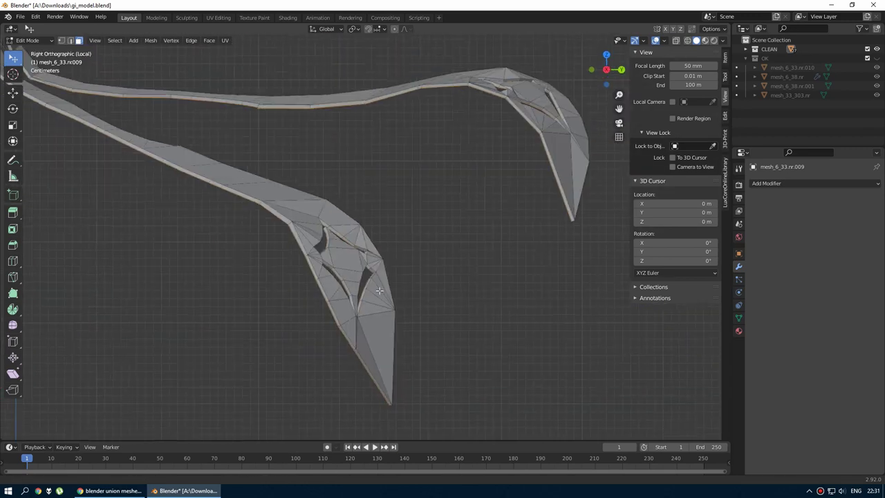
pyautogui.scroll(3, 379, 295)
pyautogui.press('g')
pyautogui.scroll(-5, 374, 275)
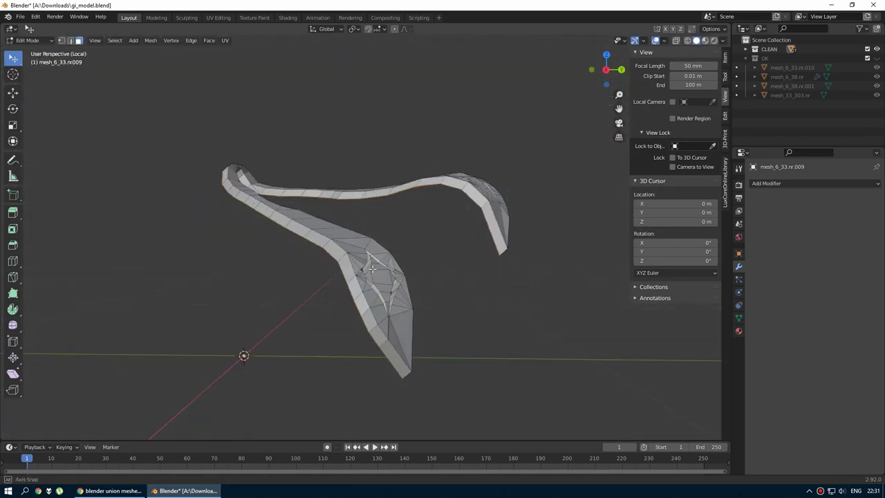
pyautogui.press('Tab')
# Show the whole character and frame the tip piece mesh_6_33.nr.024 from the front
pyautogui.moveTo(243, 355); pyautogui.dragTo(304, 292, button='middle')
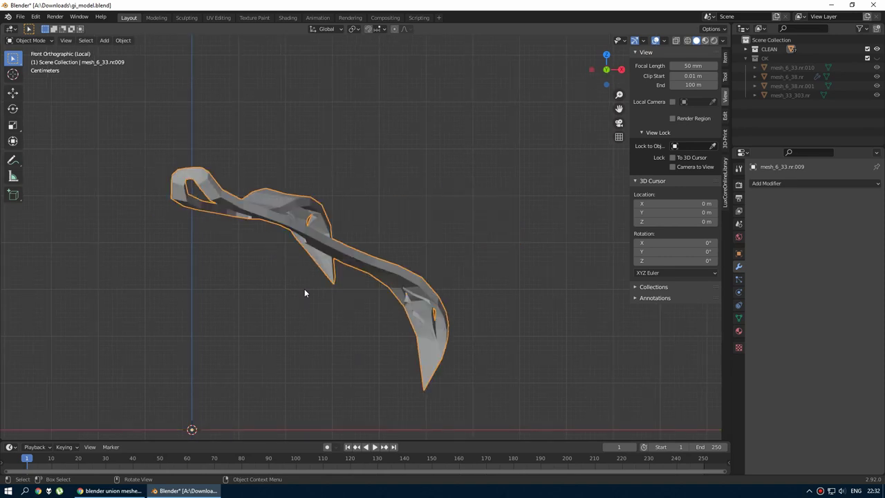
pyautogui.scroll(-3, 336, 256)
pyautogui.press('KP_Divide')
pyautogui.moveTo(320, 258)
pyautogui.mouseDown(button='middle')
pyautogui.moveTo(486, 189)
pyautogui.moveTo(357, 253)
pyautogui.mouseUp(button='middle')
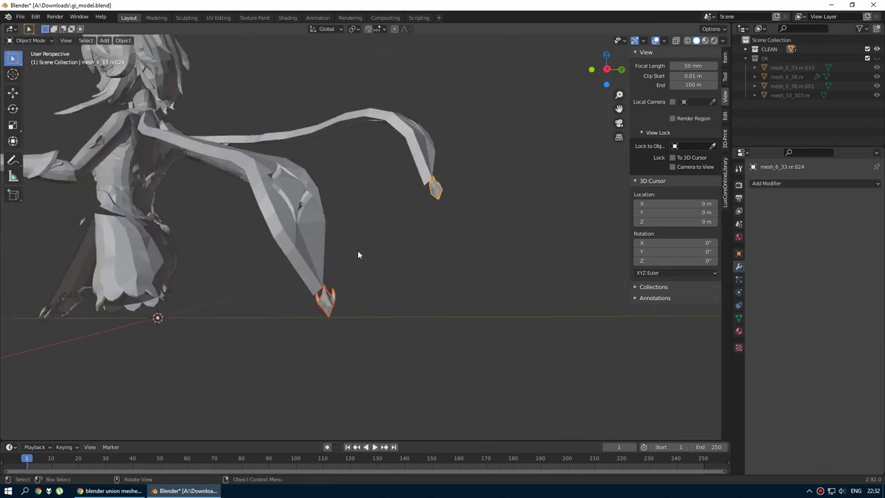
pyautogui.scroll(-3, 346, 239)
pyautogui.scroll(3, 415, 220)
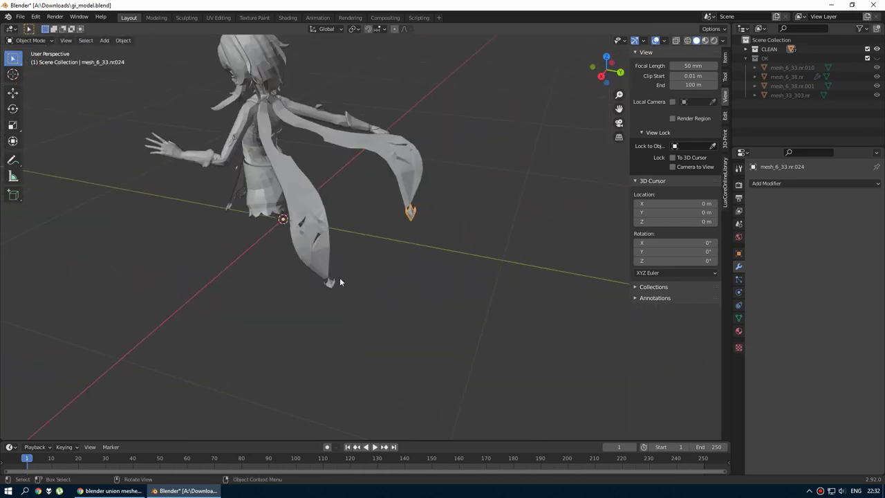
pyautogui.press('KP_Decimal')
pyautogui.press('KP_1')
# Move the tip piece onto the end of its ribbon and scale it down to fit
pyautogui.press('g')
pyautogui.click(391, 219)
pyautogui.press('KP_3')
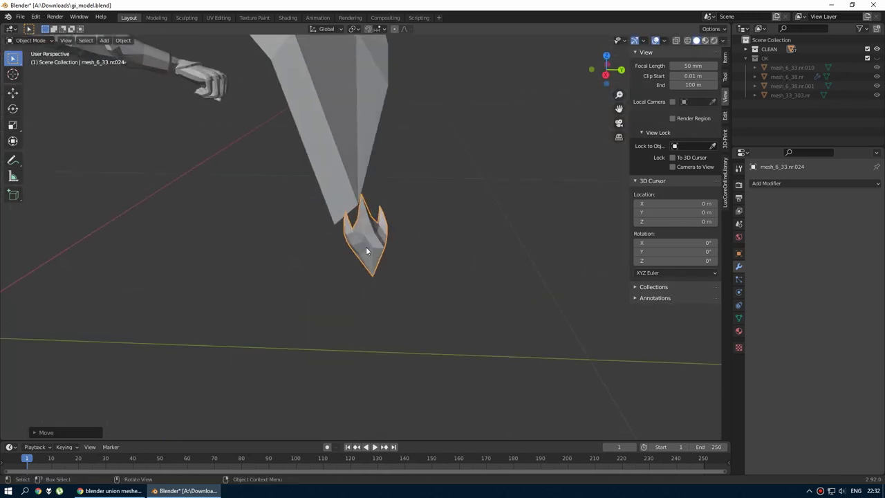
pyautogui.scroll(-3, 385, 220)
pyautogui.scroll(-2, 373, 236)
pyautogui.press('s')
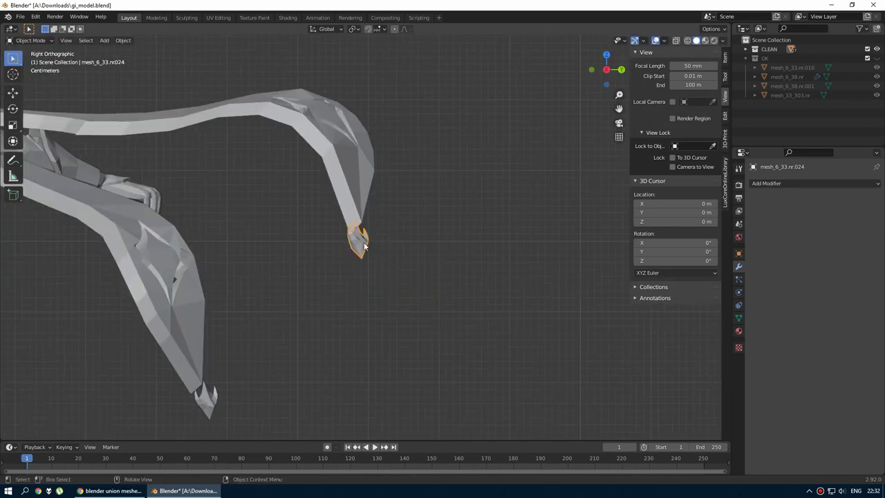
pyautogui.press('Tab')
pyautogui.press('s')
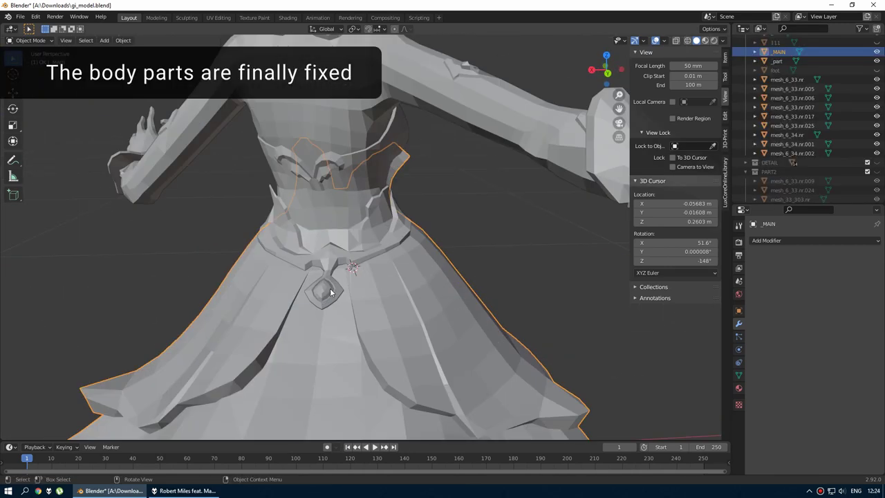
# Save the file, isolate the figure in front view and add a Boolean modifier to the head
pyautogui.scroll(-3, 330, 288)
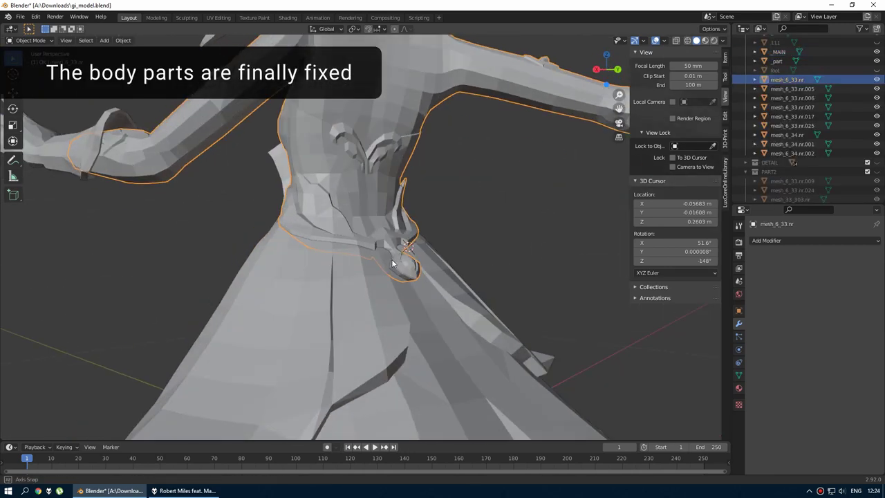
pyautogui.moveTo(330, 288); pyautogui.dragTo(374, 208, button='middle')
pyautogui.press('KP_1')
pyautogui.hotkey('ctrl', 's')
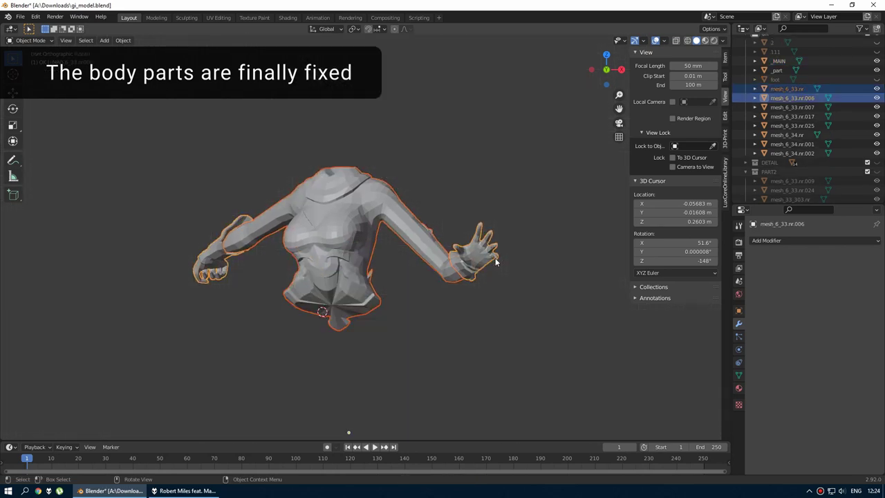
pyautogui.press('KP_Divide')
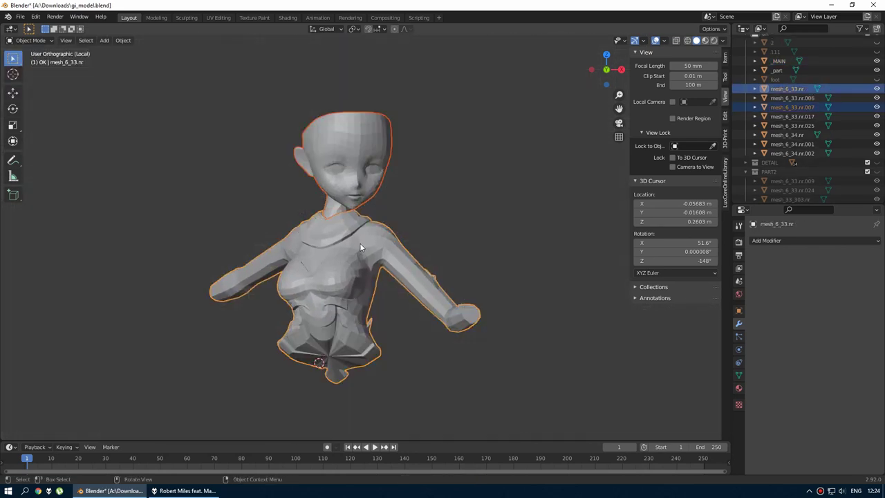
pyautogui.scroll(3, 372, 252)
pyautogui.click(400, 218)
pyautogui.click(766, 240)
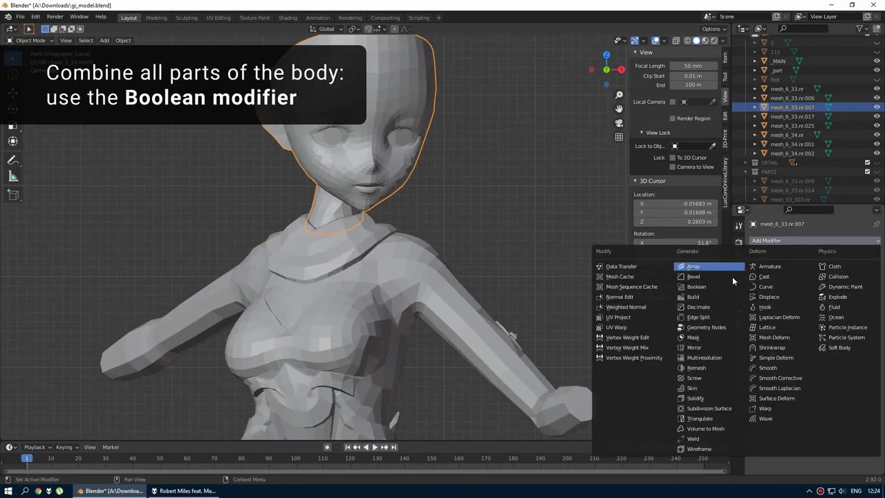
pyautogui.click(696, 286)
# Set the head's Boolean to Union with the body +1 and apply it
pyautogui.click(389, 244)
pyautogui.scroll(2, 779, 88)
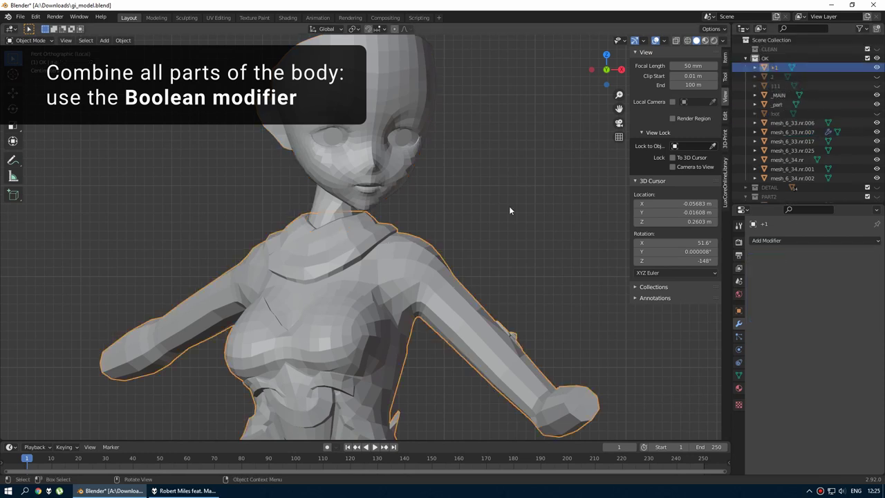
pyautogui.click(415, 182)
pyautogui.click(821, 293)
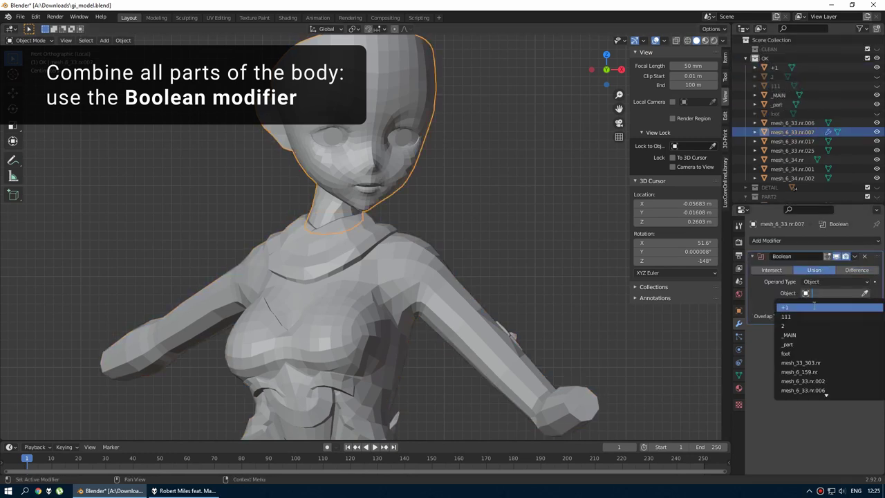
pyautogui.click(816, 306)
pyautogui.hotkey('ctrl', 'a')
pyautogui.scroll(-3, 441, 233)
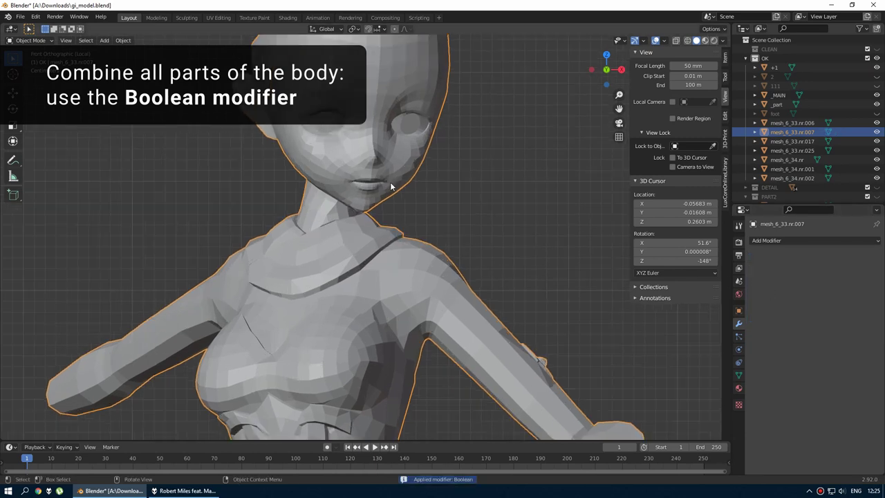
pyautogui.scroll(-4, 415, 207)
pyautogui.click(459, 199)
pyautogui.scroll(4, 459, 203)
# Add a Boolean modifier to a hair strand in local view and rename the strand
pyautogui.scroll(2, 428, 287)
pyautogui.click(280, 289)
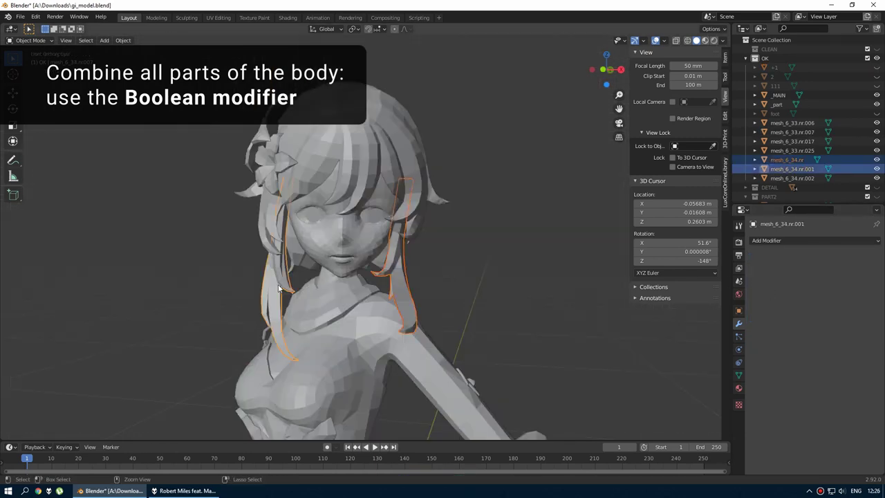
pyautogui.press('KP_Divide')
pyautogui.click(768, 240)
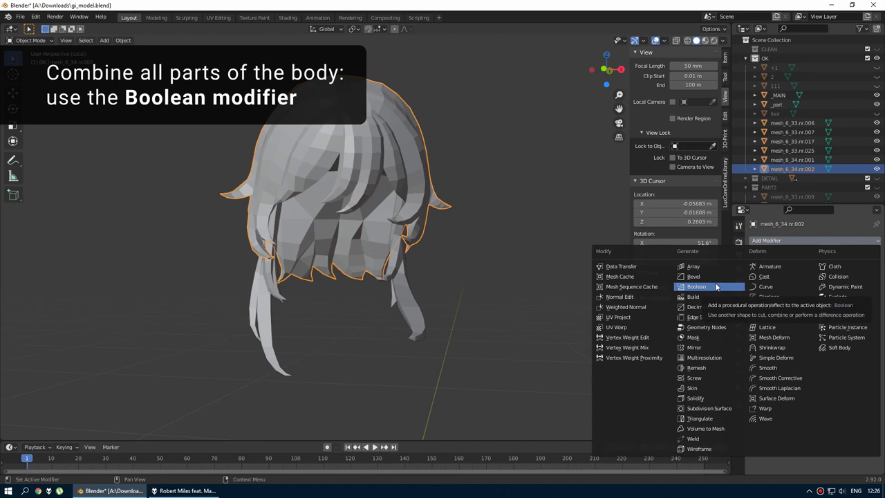
pyautogui.click(715, 286)
pyautogui.click(435, 221)
pyautogui.doubleClick(788, 144)
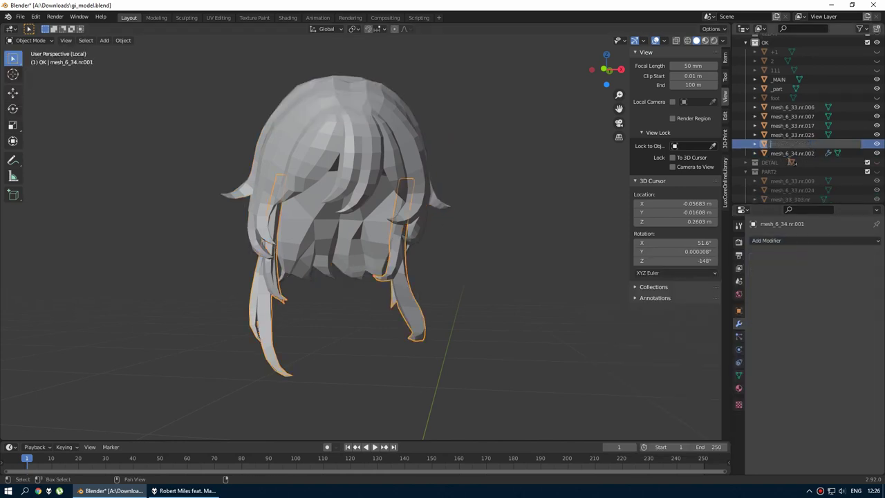
pyautogui.click(422, 205)
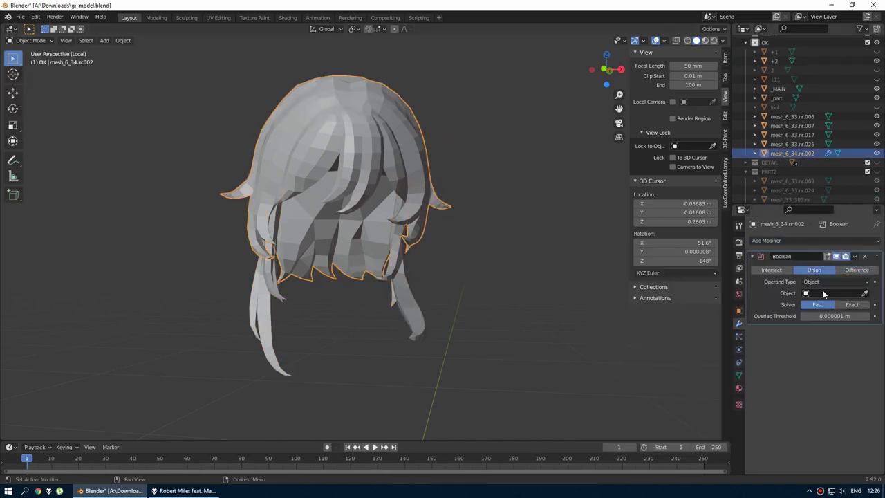
pyautogui.press('KP_Divide')
pyautogui.moveTo(418, 264); pyautogui.dragTo(313, 175, button='middle')
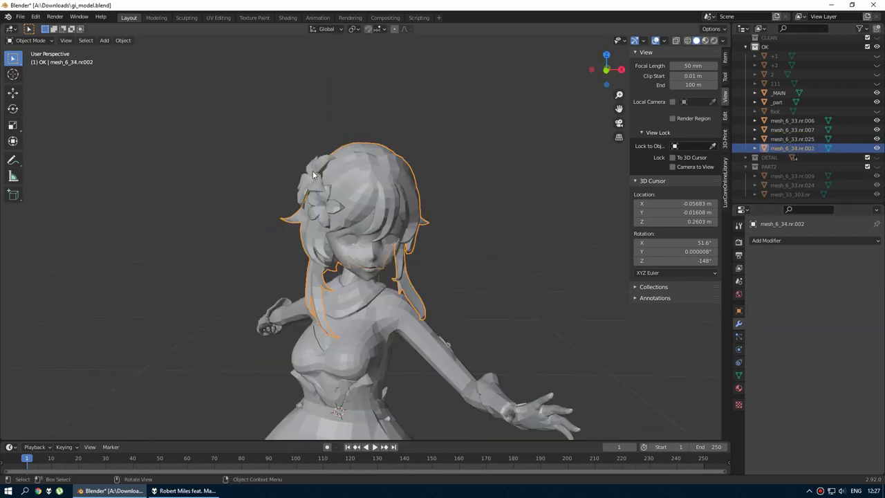
# Subtract the flower accessory _f from the hair with an applied Difference Boolean
pyautogui.doubleClick(778, 139)
pyautogui.click(400, 188)
pyautogui.click(814, 240)
pyautogui.click(691, 300)
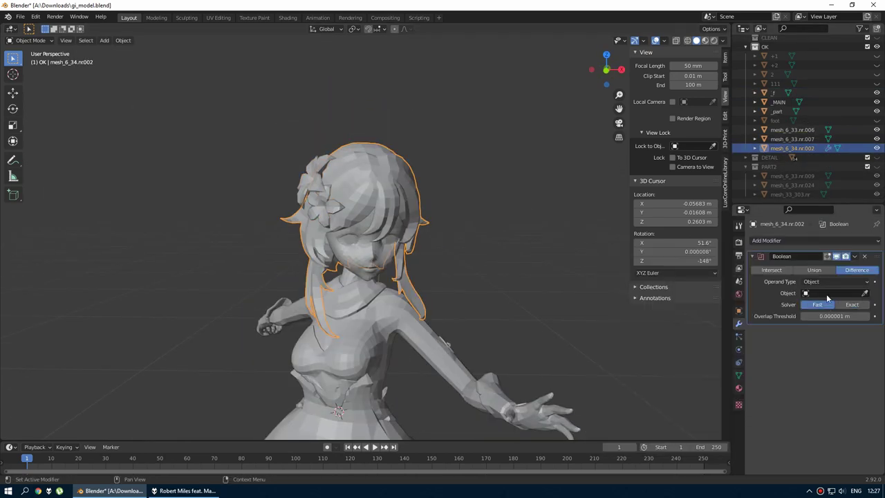
pyautogui.click(833, 293)
pyautogui.click(804, 340)
pyautogui.hotkey('ctrl', 'a')
# Apply a Boolean on the torso to combine it into _MAIN2
pyautogui.moveTo(442, 235); pyautogui.dragTo(384, 197, button='middle')
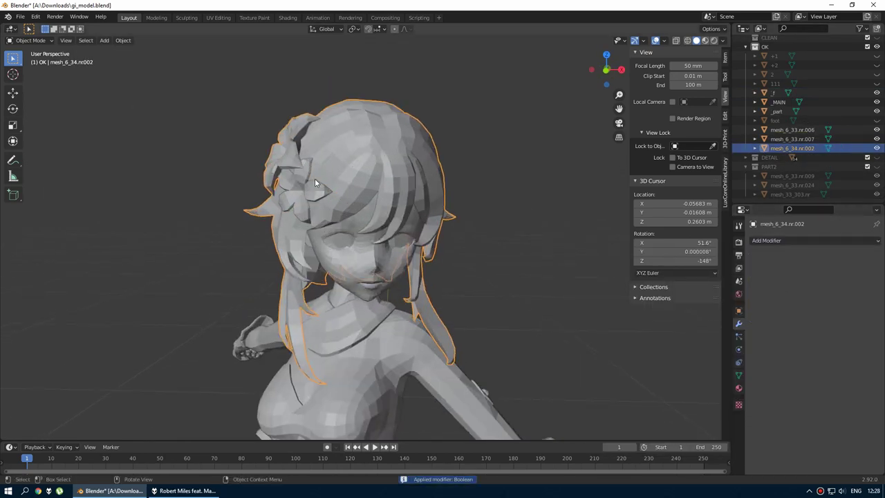
pyautogui.moveTo(330, 164); pyautogui.dragTo(426, 122, button='middle')
pyautogui.click(426, 122)
pyautogui.moveTo(397, 223); pyautogui.dragTo(442, 207, button='middle')
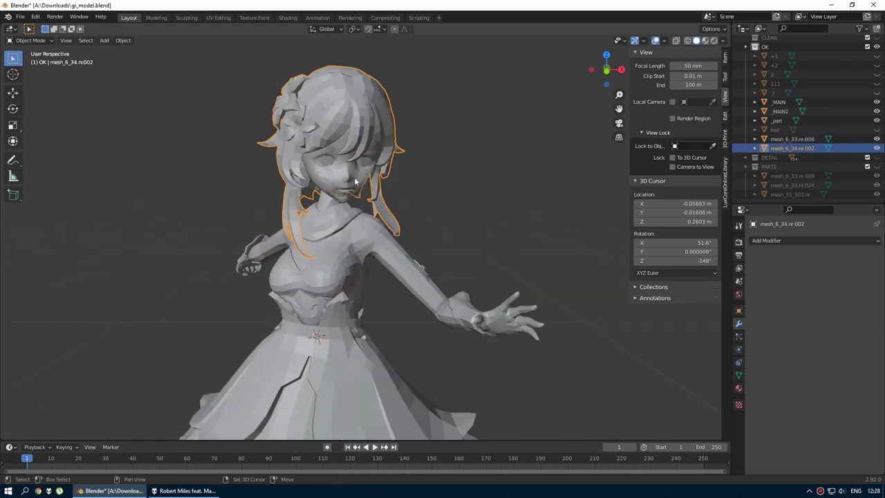
pyautogui.click(790, 240)
pyautogui.click(692, 299)
pyautogui.hotkey('ctrl', 'a')
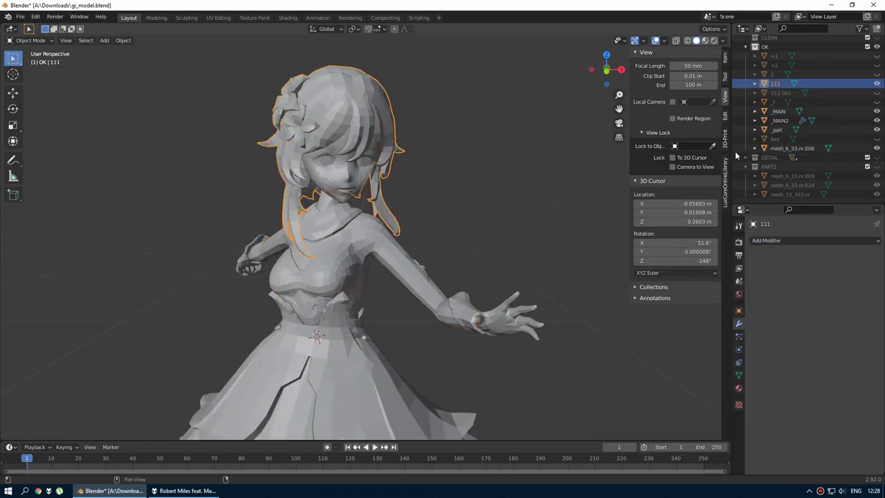
# Union _MAIN2 with the hair object 111 and apply the Boolean
pyautogui.click(358, 181)
pyautogui.click(819, 293)
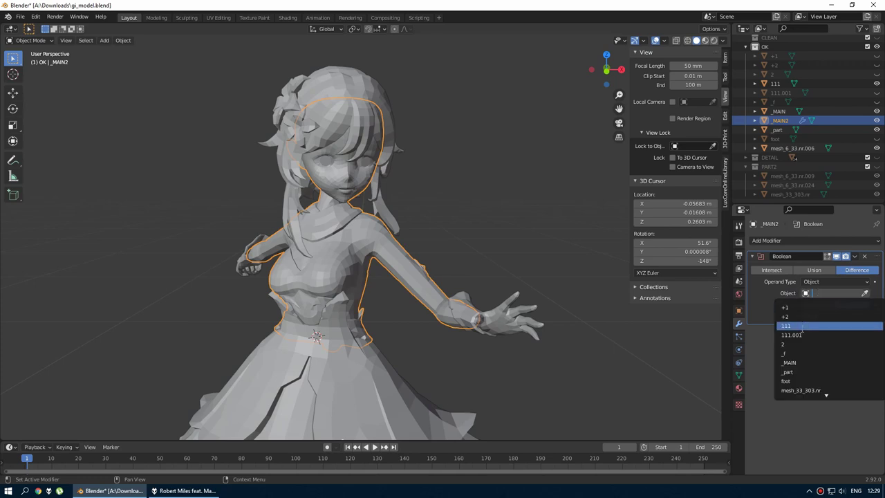
pyautogui.click(795, 297)
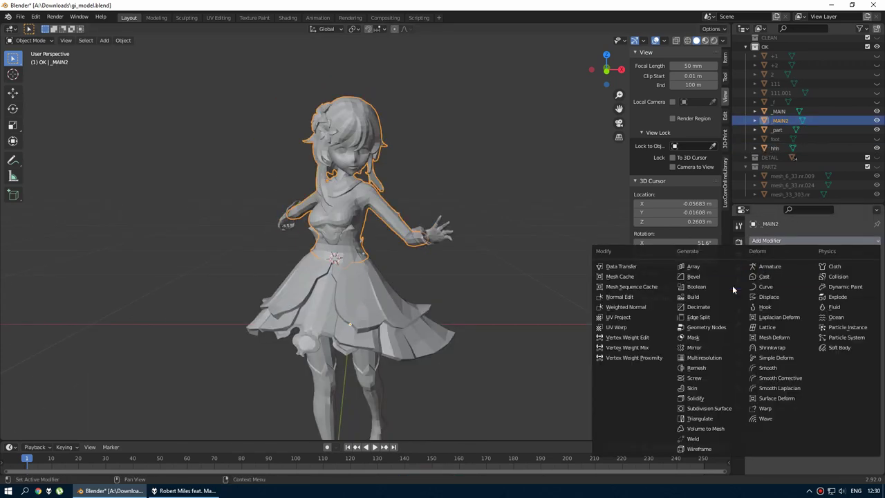
pyautogui.hotkey('ctrl', 'a')
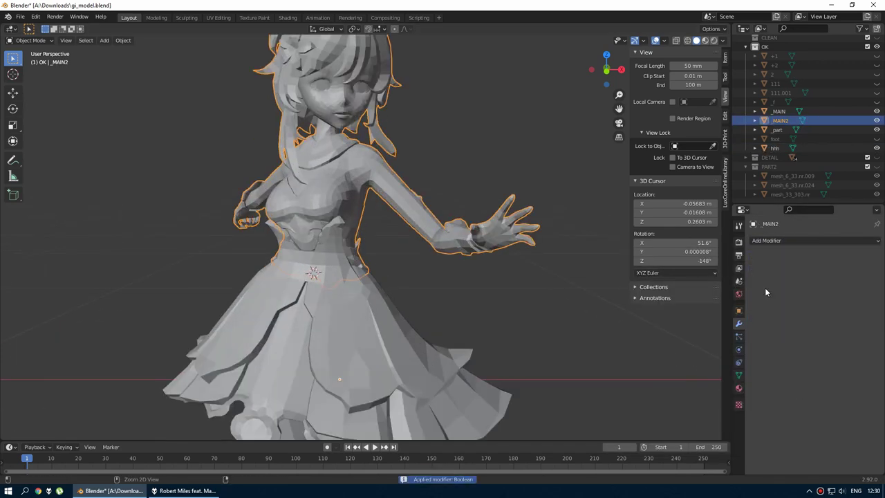
pyautogui.moveTo(494, 230); pyautogui.dragTo(417, 225, button='middle')
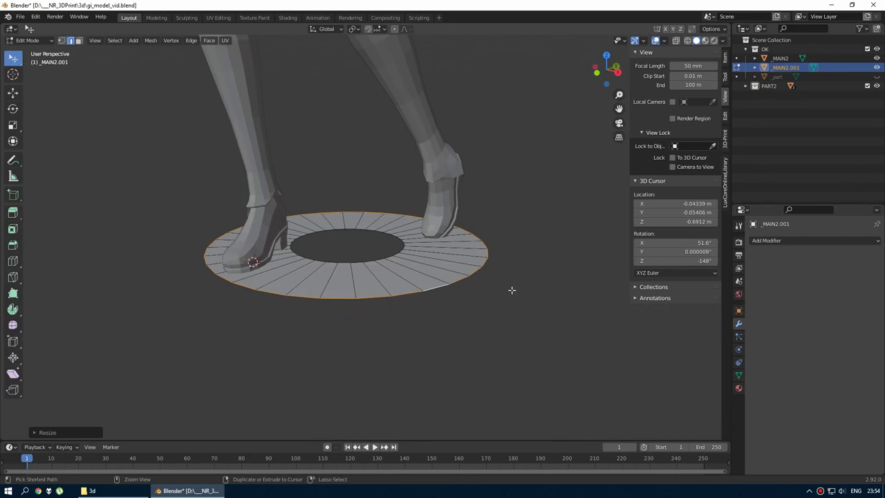
# Enlarge the ring base under the feet and open Edit > Preferences
pyautogui.hotkey('ctrl', 'z')
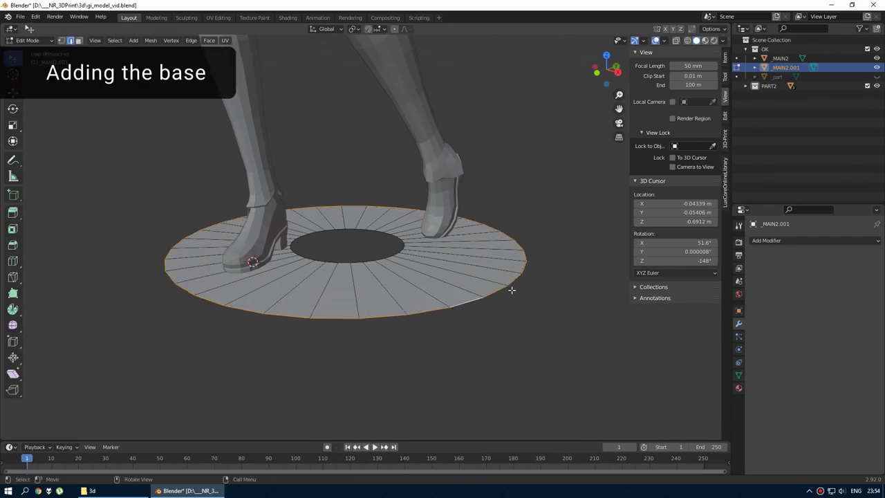
pyautogui.keyDown('alt'); pyautogui.click(500, 280); pyautogui.keyUp('alt')
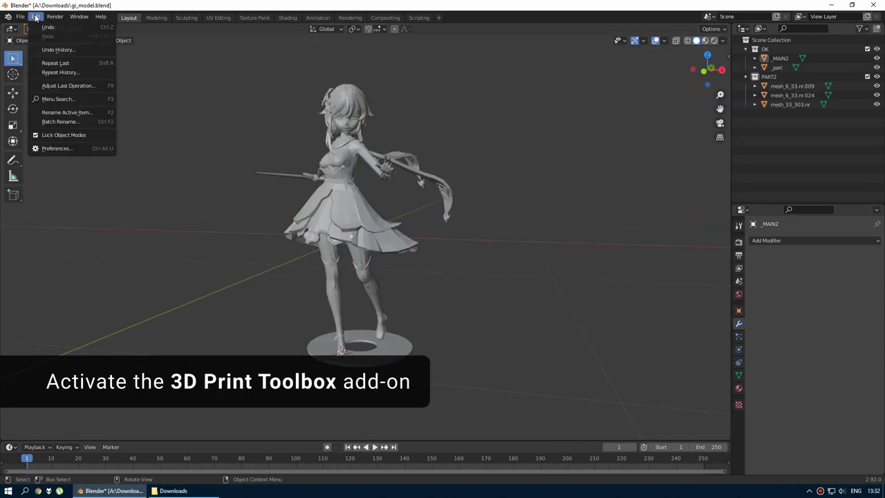
pyautogui.click(53, 149)
# Search add-ons for 'print', then display face normals on the whole mesh at length 5
pyautogui.click(248, 60)
pyautogui.write('print')
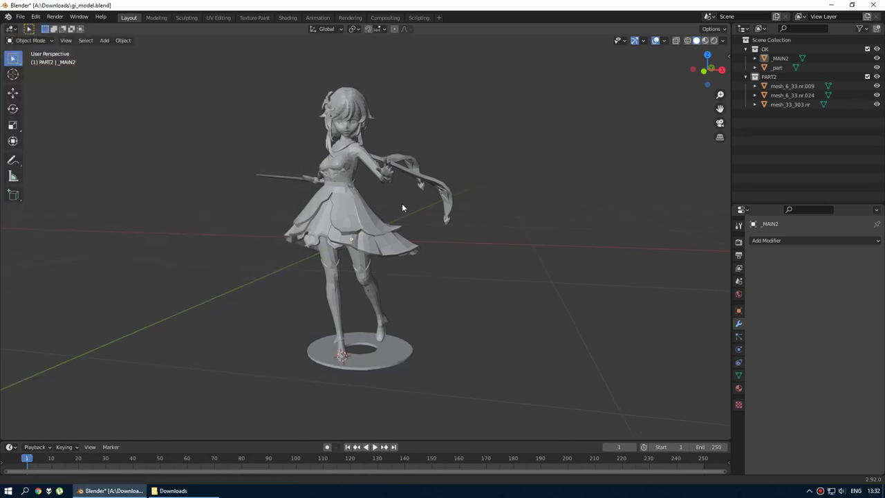
pyautogui.press('Tab')
pyautogui.press('a')
pyautogui.click(664, 40)
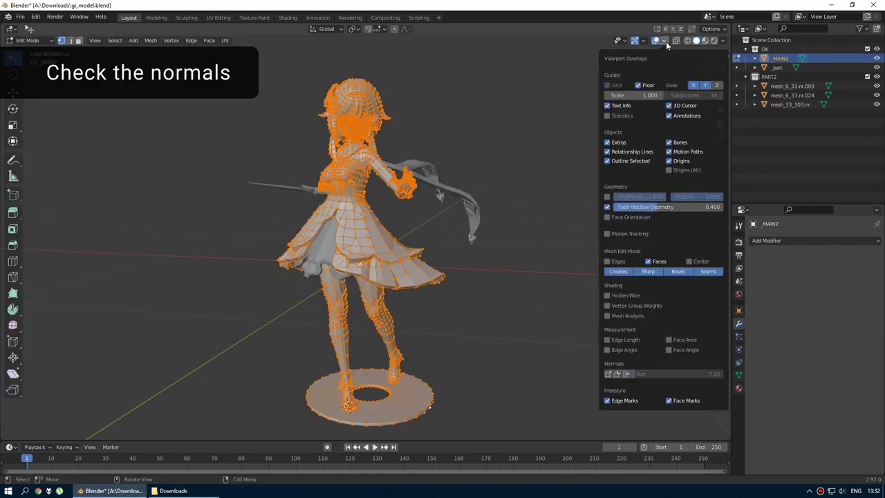
pyautogui.click(626, 374)
pyautogui.moveTo(484, 208); pyautogui.dragTo(592, 161, button='middle')
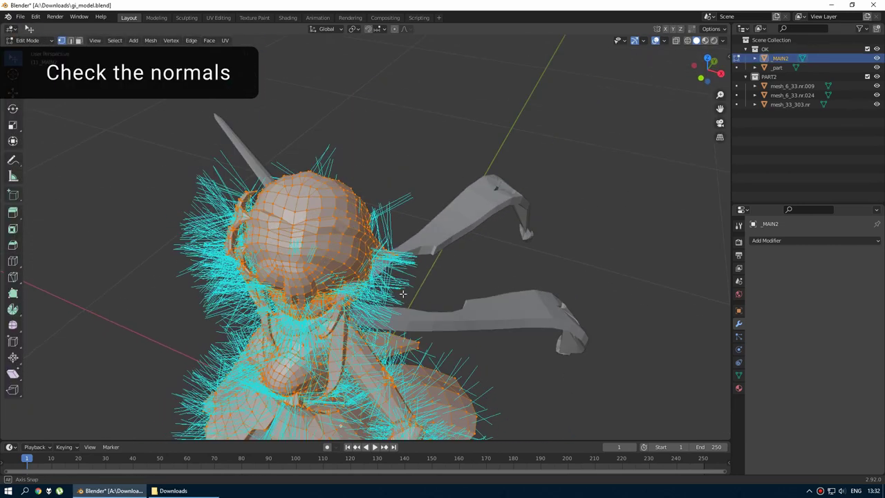
pyautogui.scroll(5, 593, 161)
pyautogui.click(664, 41)
pyautogui.click(656, 370)
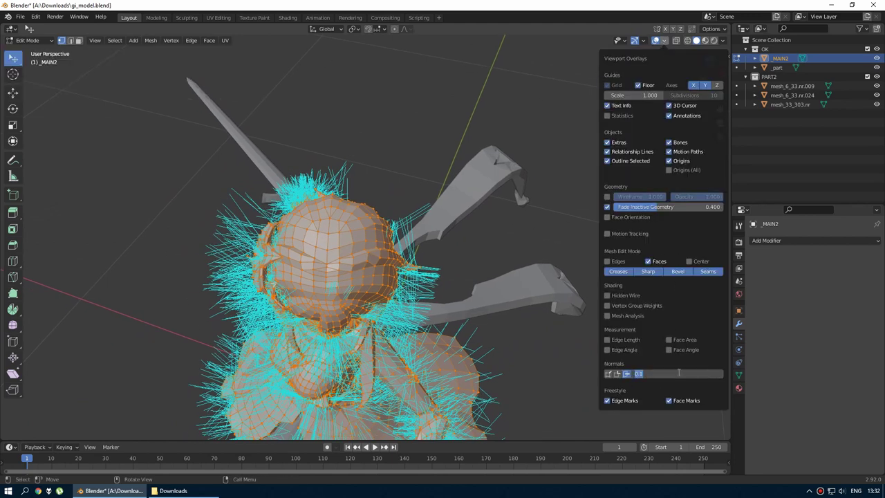
pyautogui.write('5')
pyautogui.press('Return')
# Recalculate the normals outward, hide the normals overlay, and return to Object Mode
pyautogui.moveTo(563, 352)
pyautogui.mouseDown(button='middle')
pyautogui.moveTo(432, 298)
pyautogui.moveTo(416, 267)
pyautogui.moveTo(394, 255)
pyautogui.moveTo(579, 184)
pyautogui.mouseUp(button='middle')
pyautogui.hotkey('alt', 'n')
pyautogui.click(411, 268)
pyautogui.click(656, 40)
pyautogui.click(622, 374)
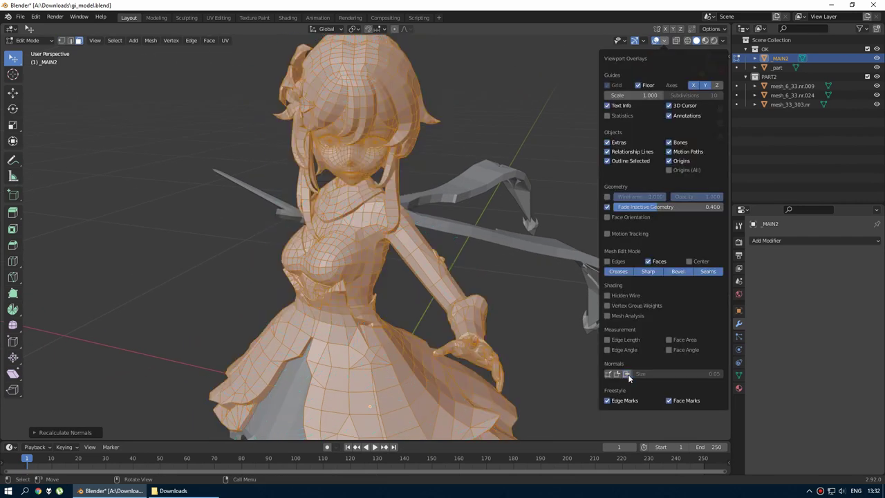
pyautogui.press('Tab')
# Run Make Manifold on the character from the 3D-Print panel's Clean Up section
pyautogui.press('KP_1')
pyautogui.scroll(2, 434, 211)
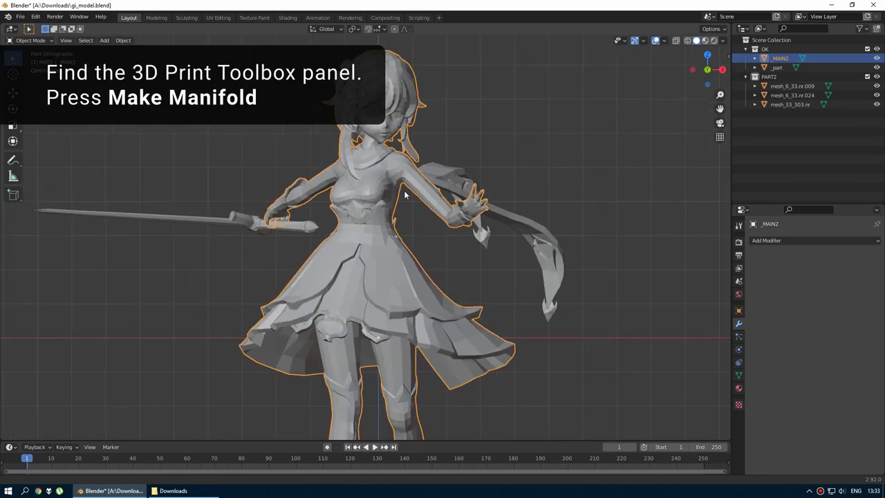
pyautogui.press('n')
pyautogui.click(725, 141)
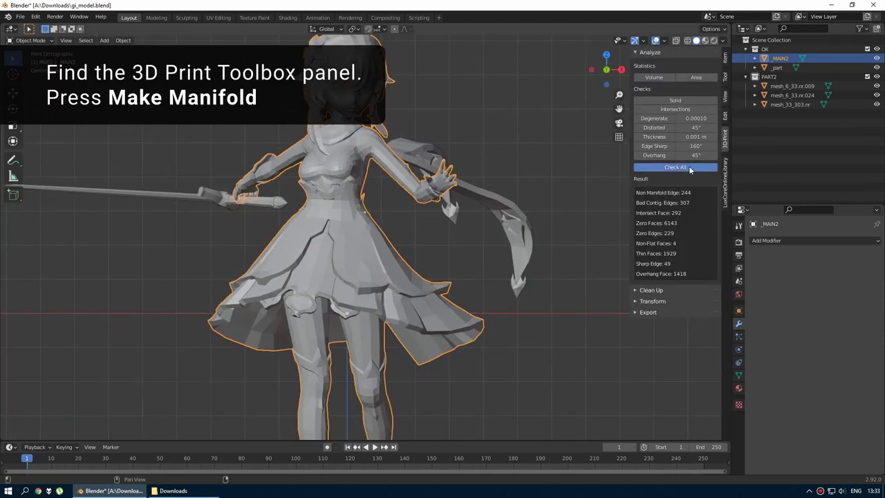
pyautogui.click(655, 291)
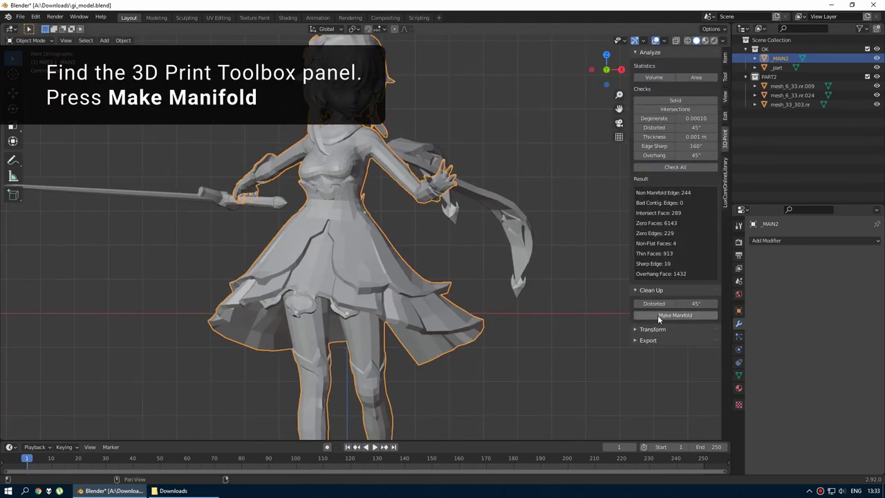
pyautogui.click(658, 315)
pyautogui.moveTo(484, 291); pyautogui.dragTo(369, 226, button='middle')
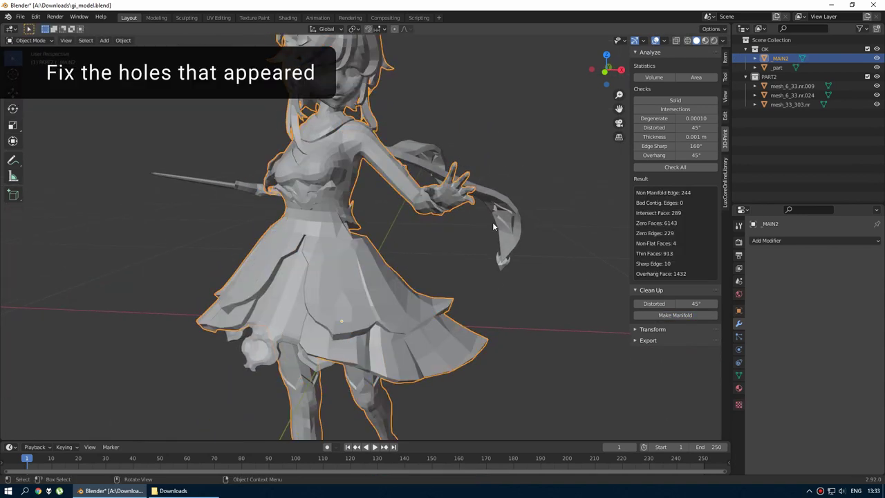
pyautogui.press('n')
pyautogui.click(290, 288)
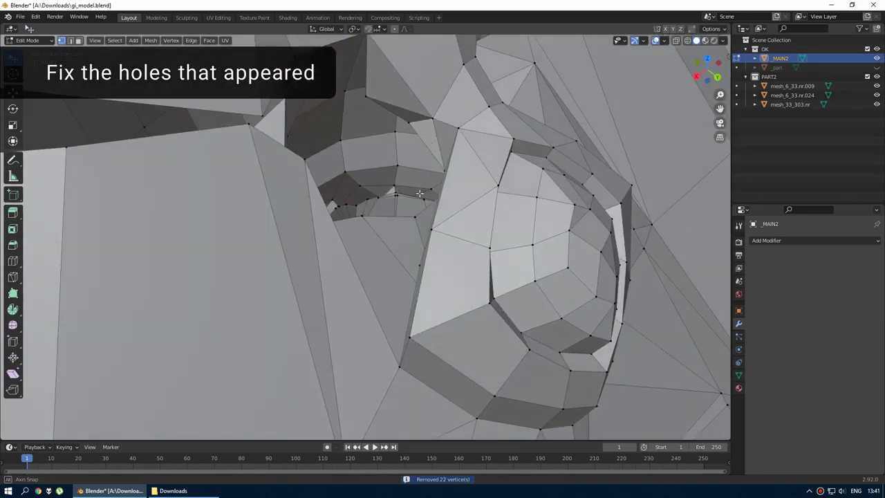
# Fill a new face across the hole in the character's mesh
pyautogui.moveTo(410, 321); pyautogui.dragTo(409, 219, button='middle')
pyautogui.press('f')
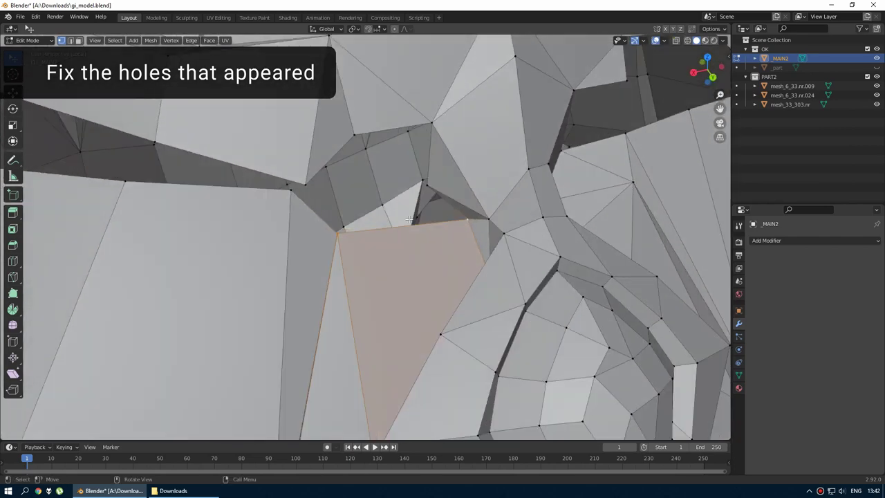
pyautogui.click(293, 191)
pyautogui.moveTo(293, 191)
pyautogui.mouseDown(button='middle')
pyautogui.moveTo(455, 198)
pyautogui.moveTo(338, 202)
pyautogui.moveTo(274, 170)
pyautogui.moveTo(221, 198)
pyautogui.moveTo(255, 175)
pyautogui.mouseUp(button='middle')
pyautogui.scroll(-5, 454, 198)
# Merge duplicate vertices by distance and slide the loose neckline vertices into place
pyautogui.press('a')
pyautogui.press('m')
pyautogui.click(222, 198)
pyautogui.hotkey('alt', 'a')
pyautogui.moveTo(193, 136); pyautogui.dragTo(185, 184, button='middle')
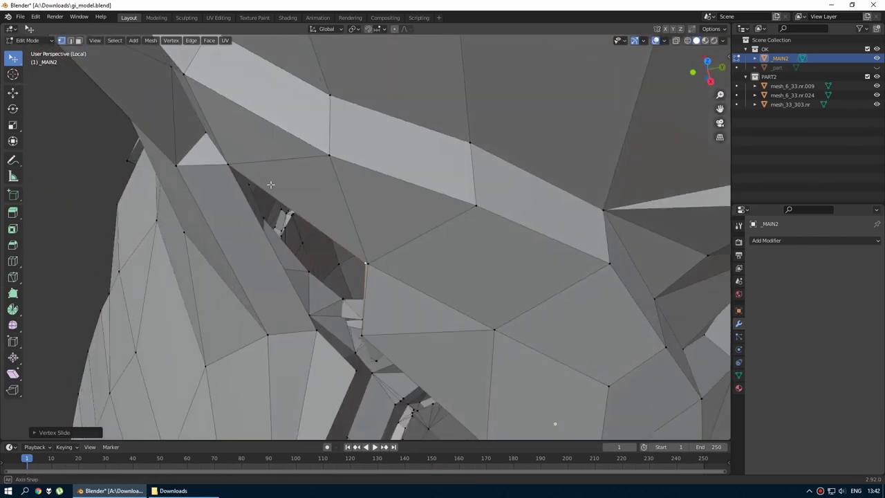
pyautogui.hotkey('shift', 'v')
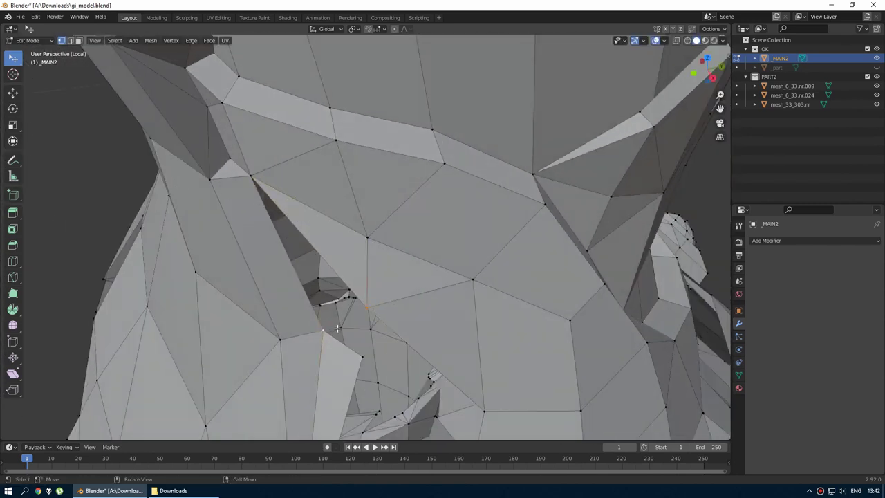
pyautogui.moveTo(338, 327)
pyautogui.mouseDown(button='middle')
pyautogui.moveTo(390, 254)
pyautogui.moveTo(315, 349)
pyautogui.mouseUp(button='middle')
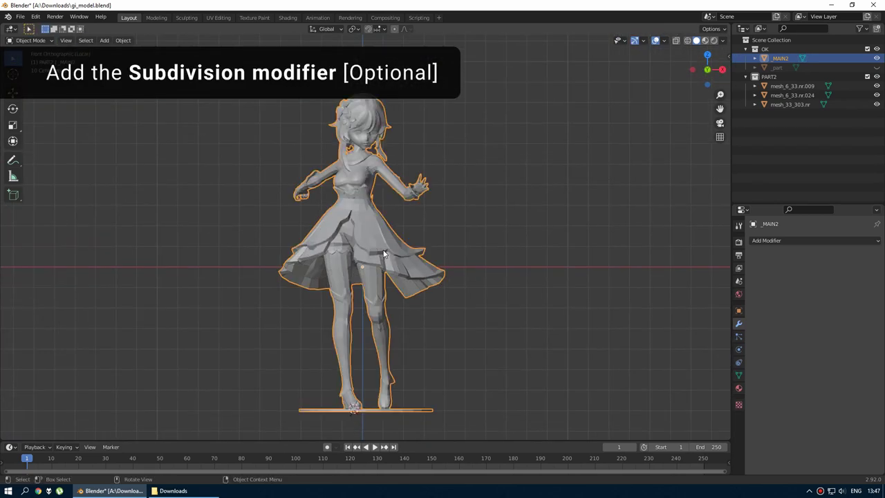
# Add a Subdivision modifier and separate the connected ring base into its own object
pyautogui.click(766, 241)
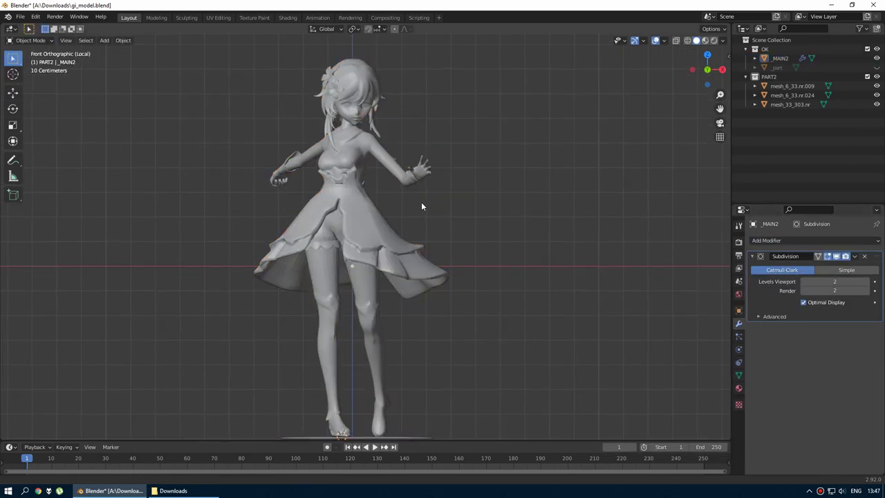
pyautogui.press('Tab')
pyautogui.press('l')
pyautogui.press('p')
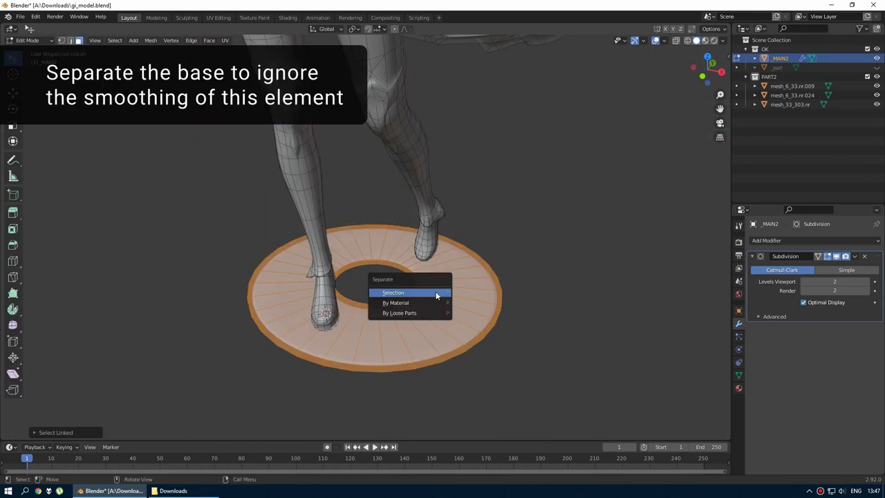
pyautogui.click(423, 292)
pyautogui.press('Tab')
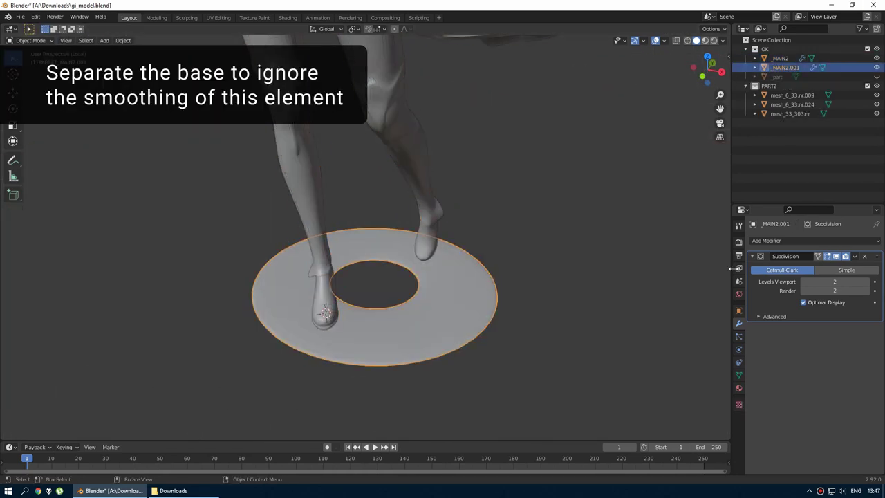
# Hide the _part object and reposition the ring base _MAIN2.001 beneath the character
pyautogui.press('KP_1')
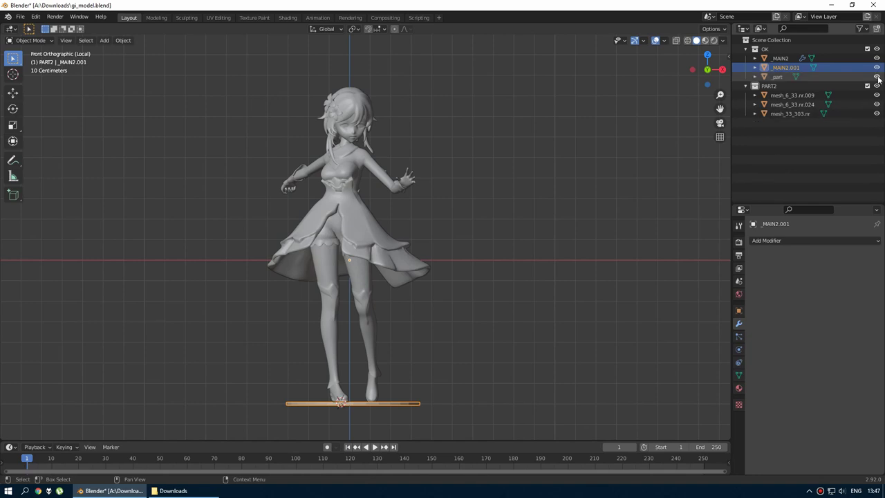
pyautogui.click(877, 77)
pyautogui.click(829, 58)
pyautogui.scroll(5, 396, 281)
pyautogui.scroll(3, 407, 277)
pyautogui.click(408, 339)
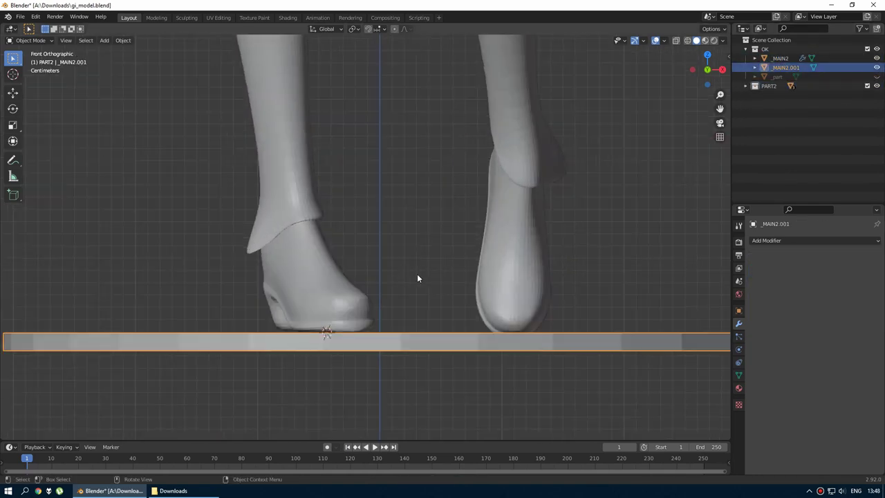
pyautogui.press('g')
pyautogui.click(392, 260)
pyautogui.press('KP_Divide')
# Save, apply the Subdivision smoothing, and join the character with the ring base
pyautogui.click(423, 257)
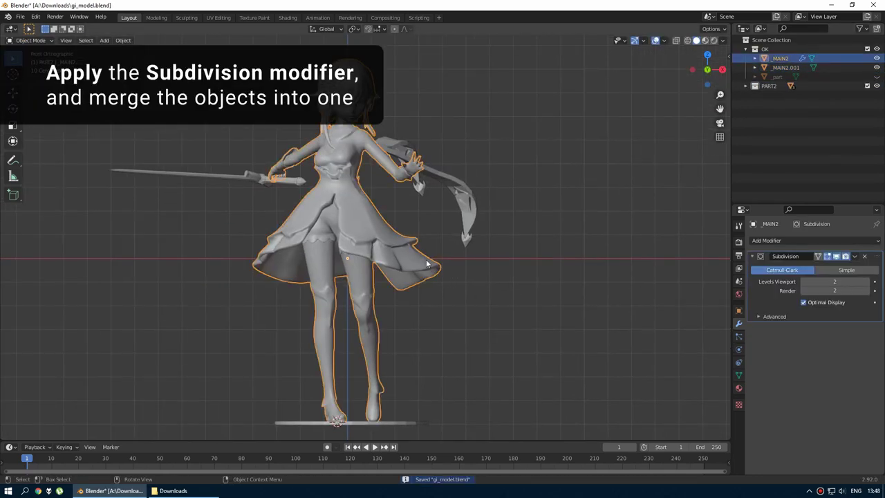
pyautogui.click(425, 327)
pyautogui.hotkey('ctrl', 's')
pyautogui.click(389, 421)
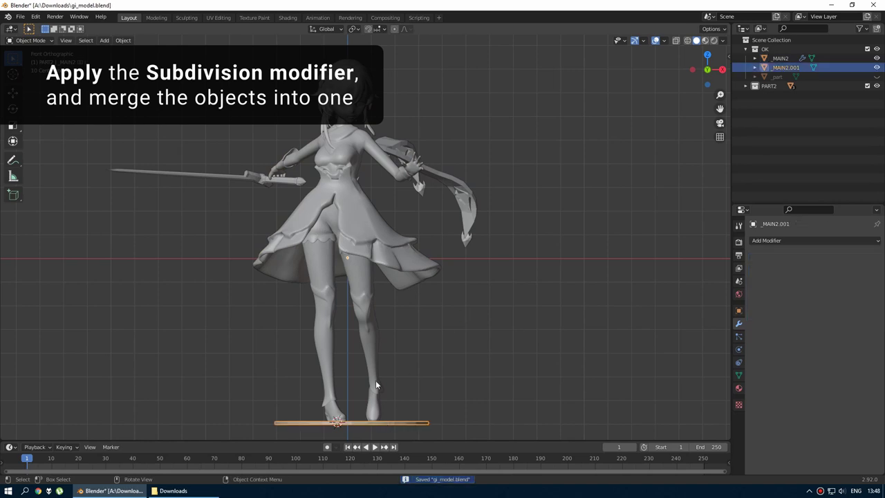
pyautogui.keyDown('shift'); pyautogui.click(375, 385); pyautogui.keyUp('shift')
pyautogui.click(868, 253)
pyautogui.click(795, 272)
pyautogui.hotkey('ctrl', 'j')
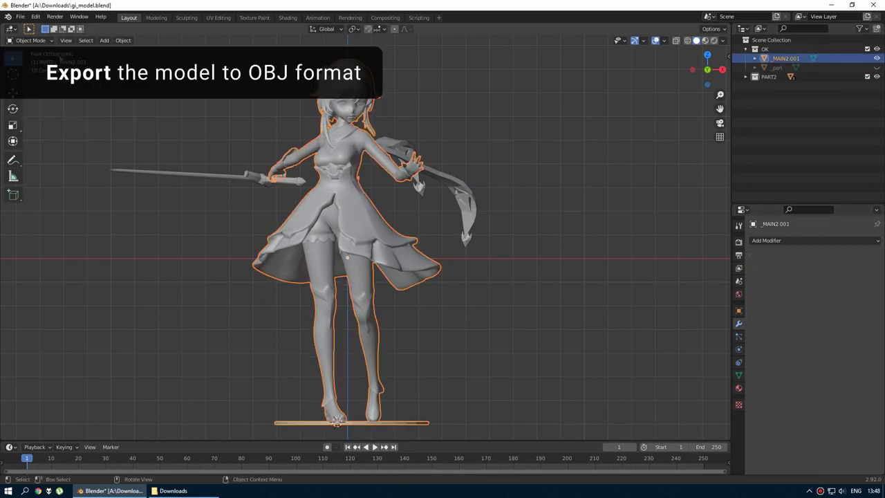
# Export the model as Wavefront OBJ gi_model.obj to the Desktop
pyautogui.click(20, 16)
pyautogui.click(159, 224)
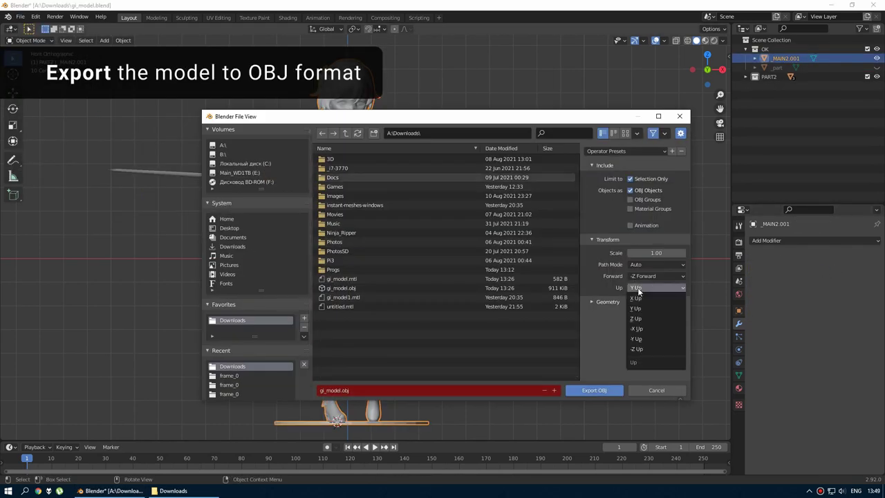
pyautogui.click(235, 229)
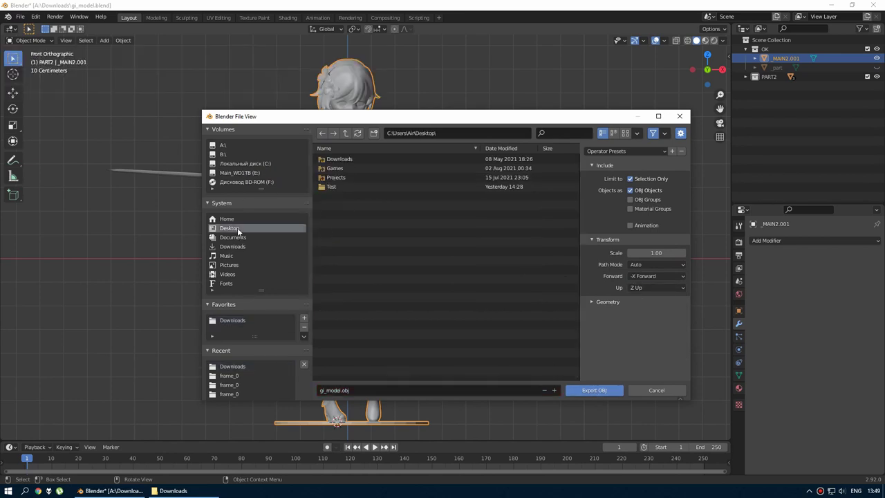
pyautogui.click(586, 391)
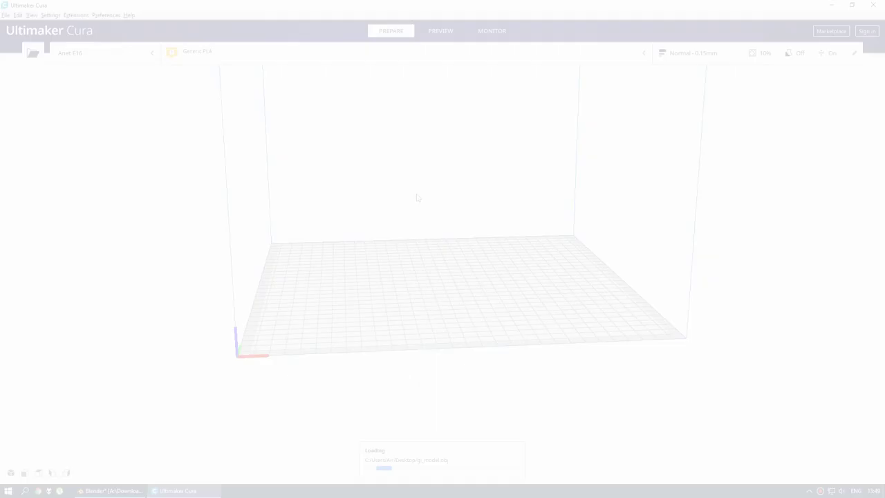
# Open the Custom print settings and set the build plate temperature to 0
pyautogui.moveTo(558, 230); pyautogui.dragTo(376, 249, button='right')
pyautogui.scroll(3, 518, 211)
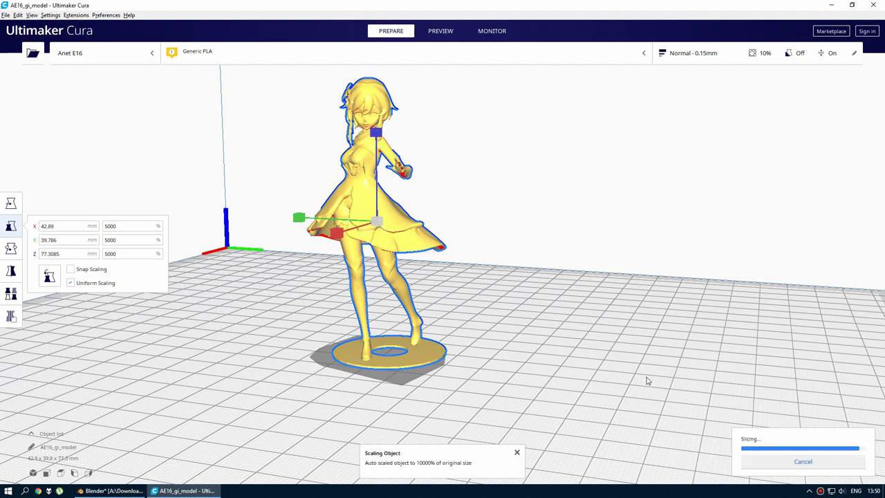
pyautogui.click(669, 59)
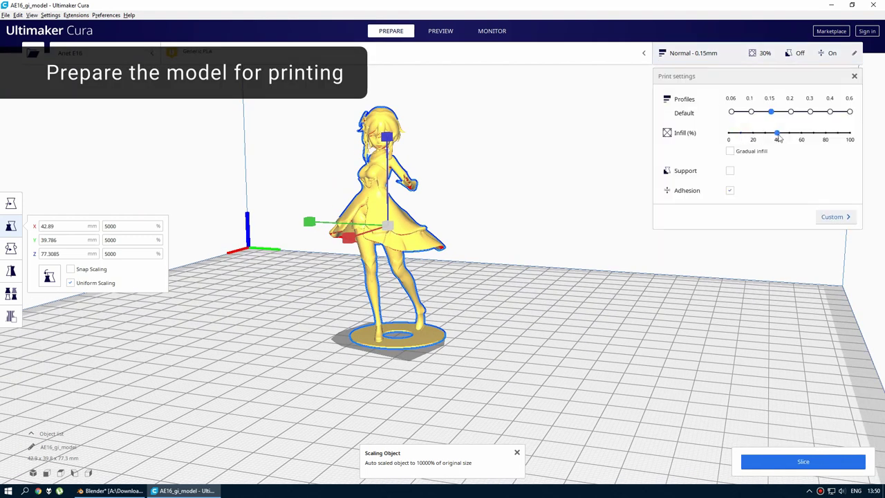
pyautogui.click(829, 218)
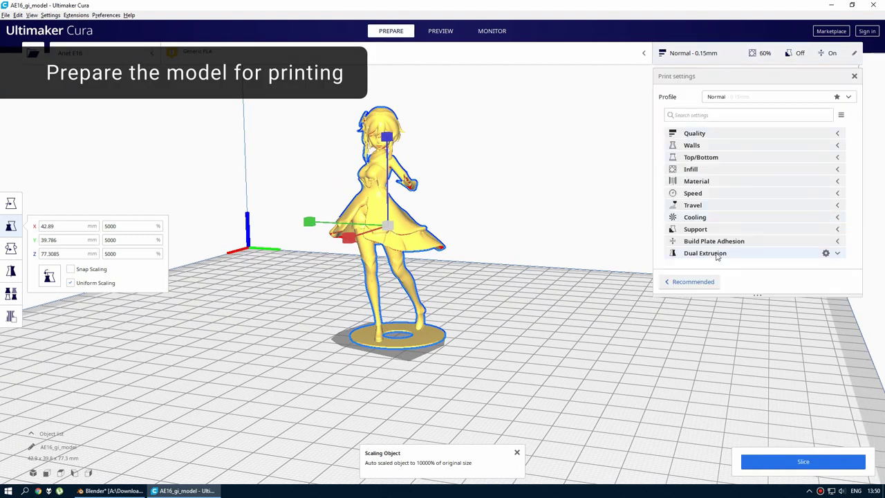
pyautogui.moveTo(757, 295); pyautogui.dragTo(759, 361)
pyautogui.click(709, 181)
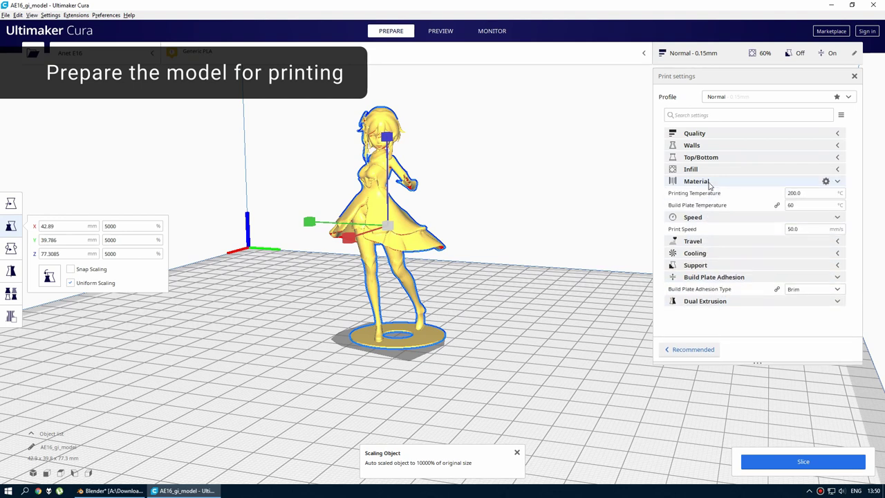
pyautogui.write('0')
pyautogui.click(726, 133)
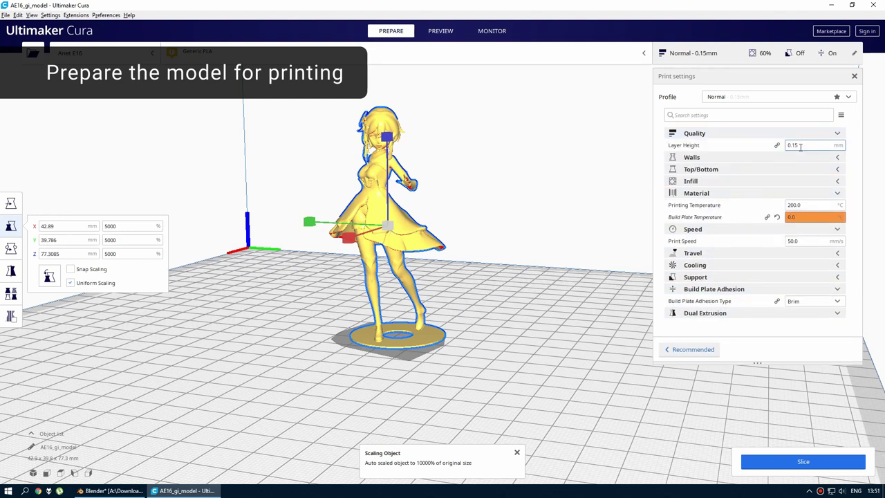
# Turn on Generate Support and close the print settings
pyautogui.click(779, 159)
pyautogui.click(710, 193)
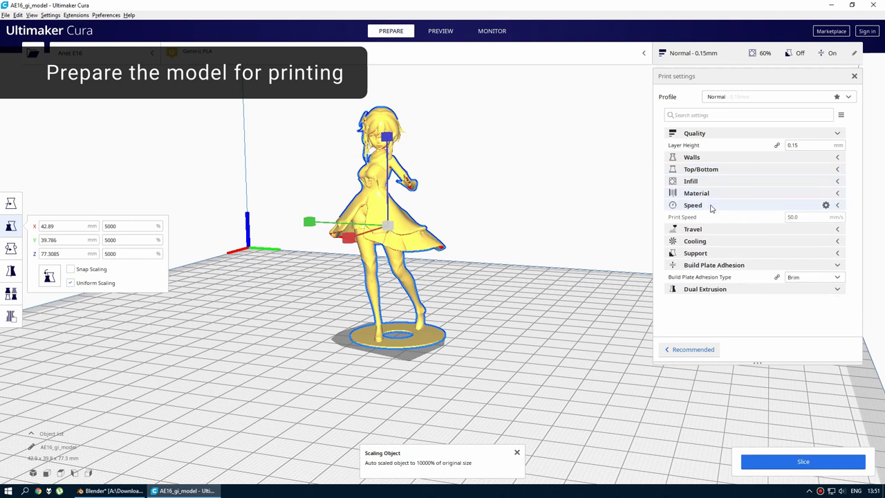
pyautogui.click(712, 205)
pyautogui.click(712, 217)
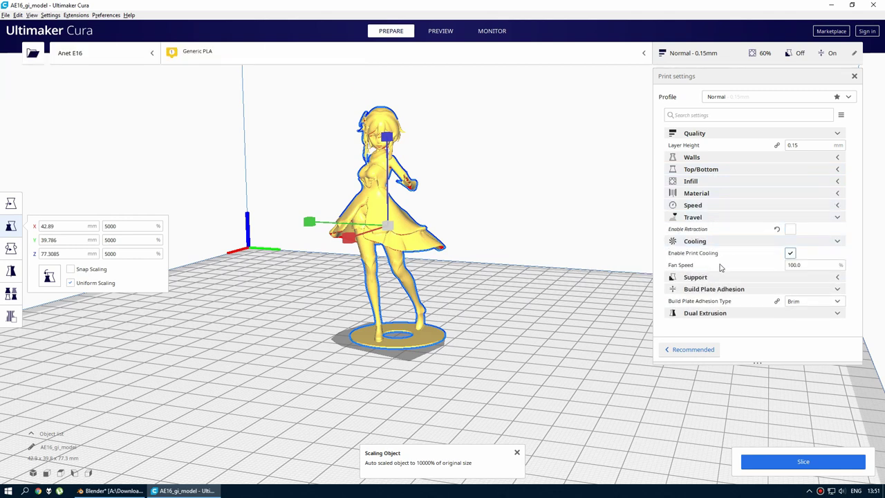
pyautogui.click(790, 289)
pyautogui.scroll(-1, 785, 291)
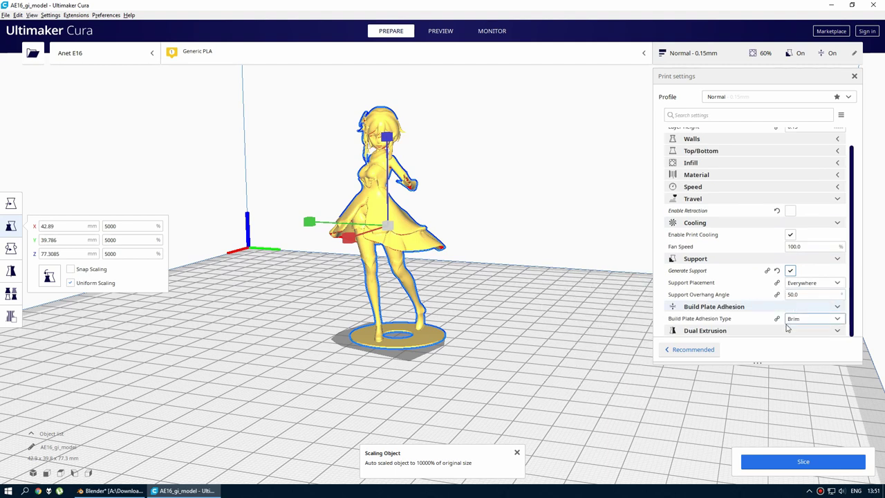
pyautogui.click(670, 401)
pyautogui.click(854, 76)
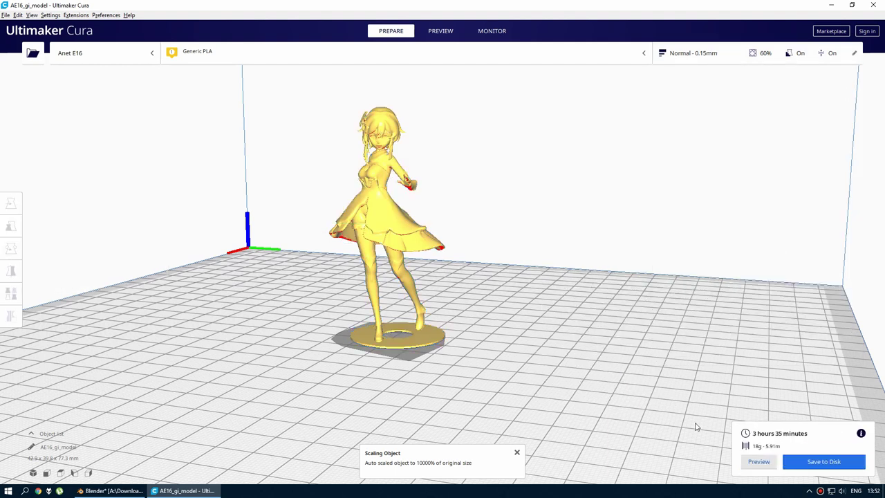
# Switch to Preview to inspect the sliced figure's layers and supports
pyautogui.click(758, 461)
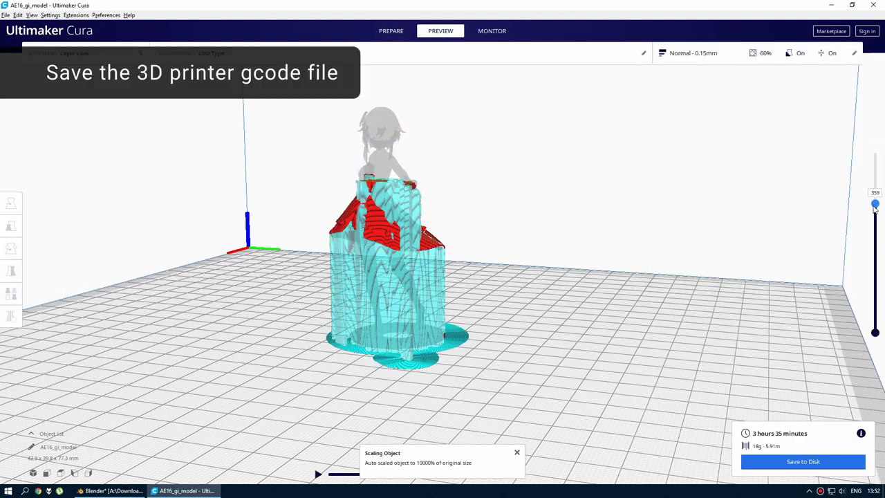